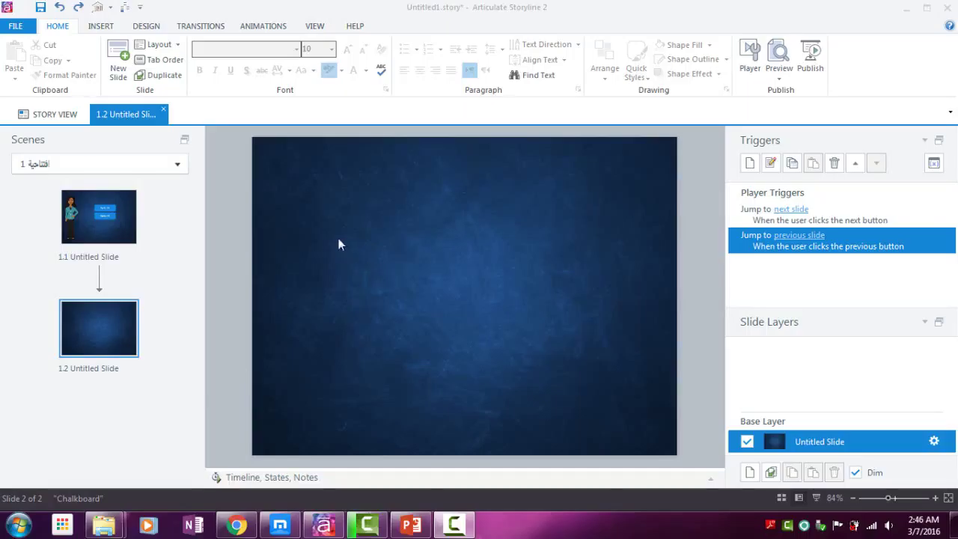
Bring the Responsive Layout Introduction PowerPoint deck to the front from the taskbar.
{"action": "left_click", "coordinate": [409, 528]}
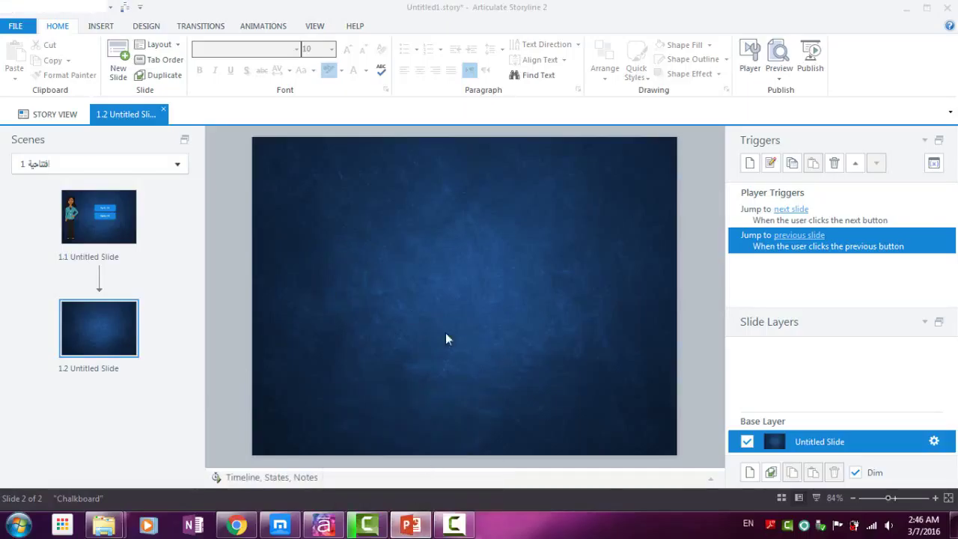
{"action": "left_click", "coordinate": [410, 527]}
{"action": "left_click", "coordinate": [410, 526]}
{"action": "left_click", "coordinate": [416, 528]}
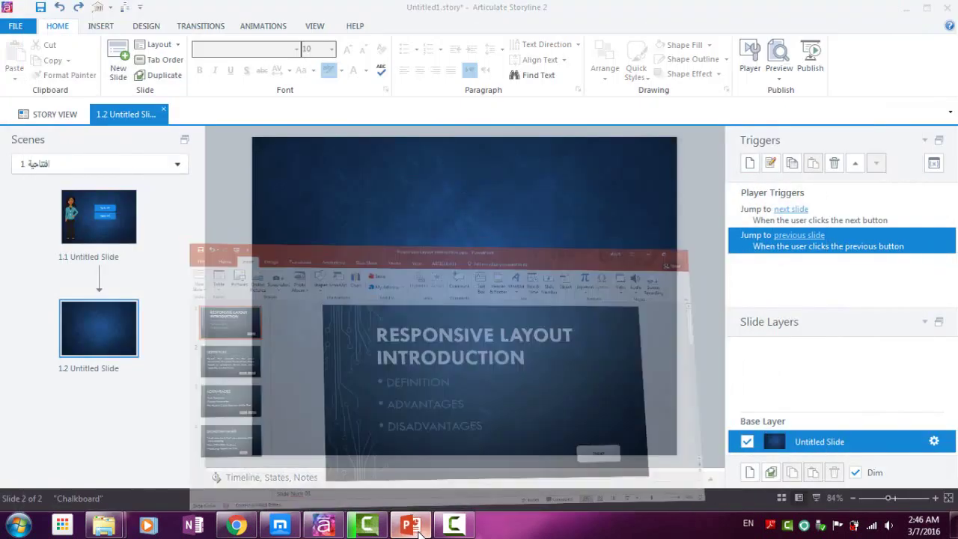
Browse the title, DEFINITION, ADVANTAGES and DISADVANTAGES slides and inspect their Previous/Next buttons.
{"action": "left_click", "coordinate": [95, 157]}
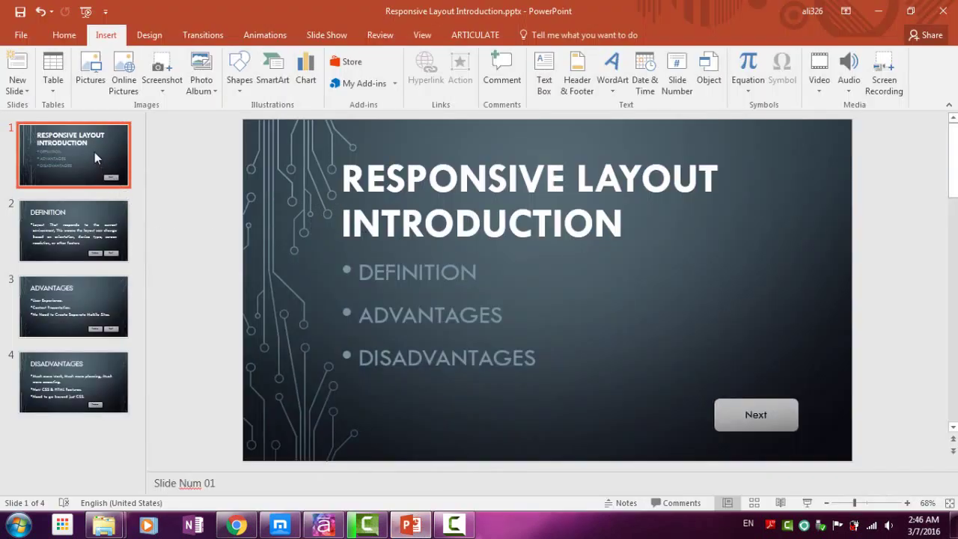
{"action": "left_click", "coordinate": [405, 183]}
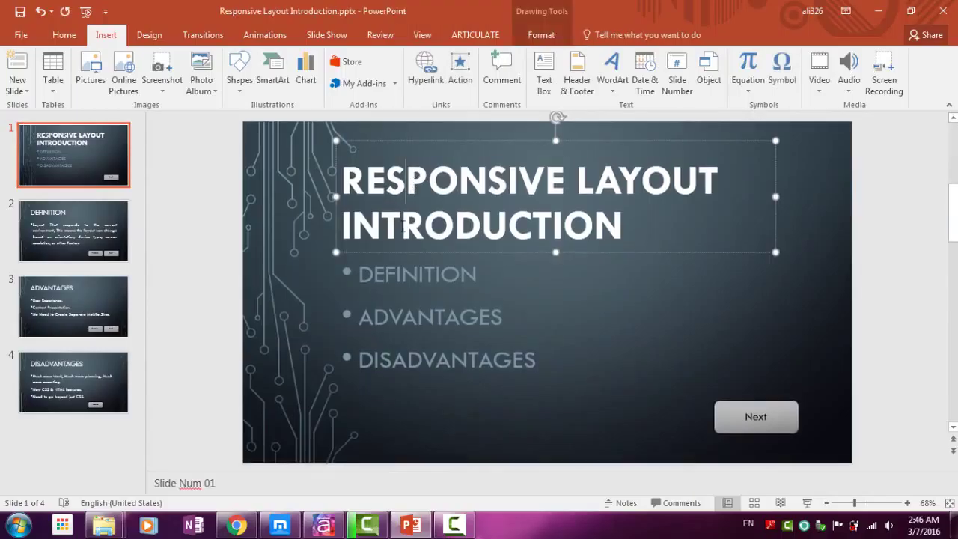
{"action": "left_click", "coordinate": [765, 424]}
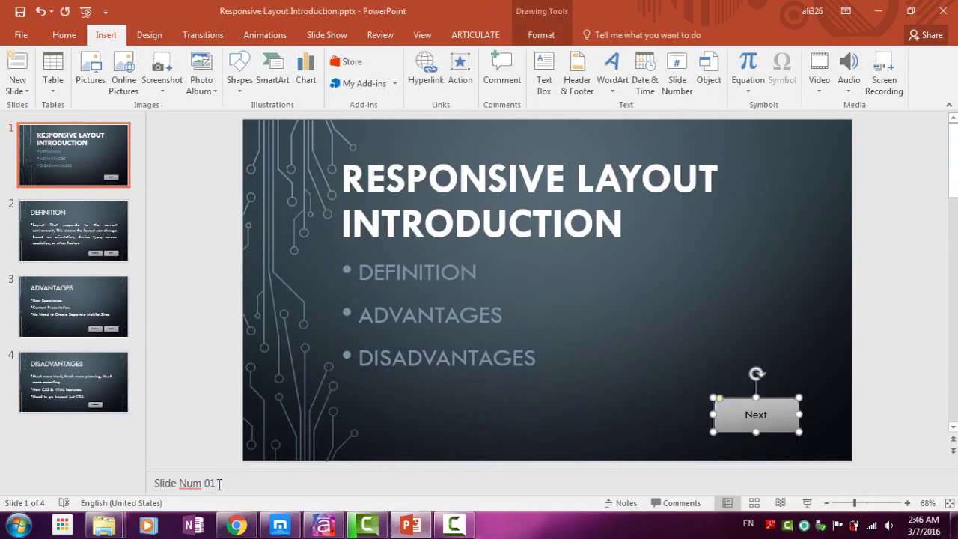
{"action": "left_click", "coordinate": [197, 482]}
{"action": "scroll", "coordinate": [169, 454], "scroll_direction": "down", "scroll_amount": 1}
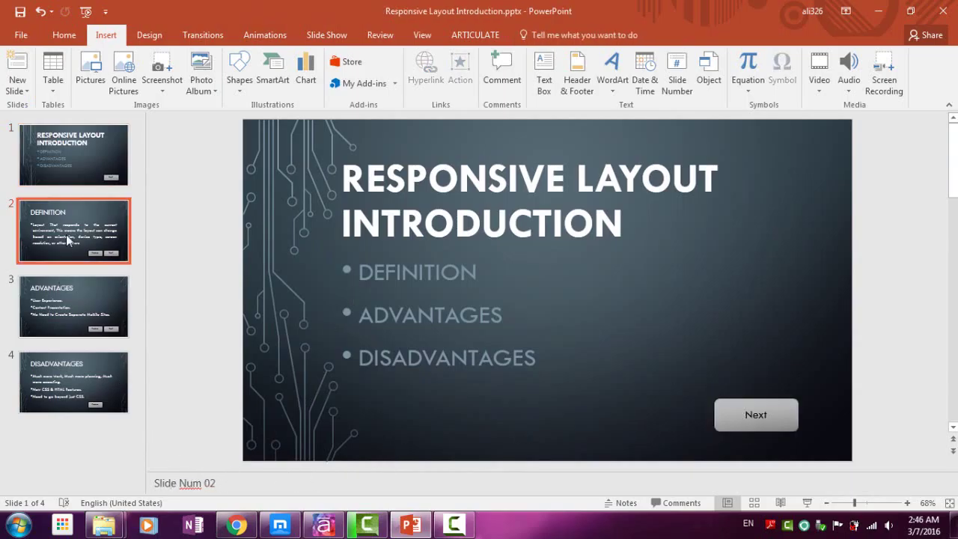
{"action": "left_click", "coordinate": [85, 329]}
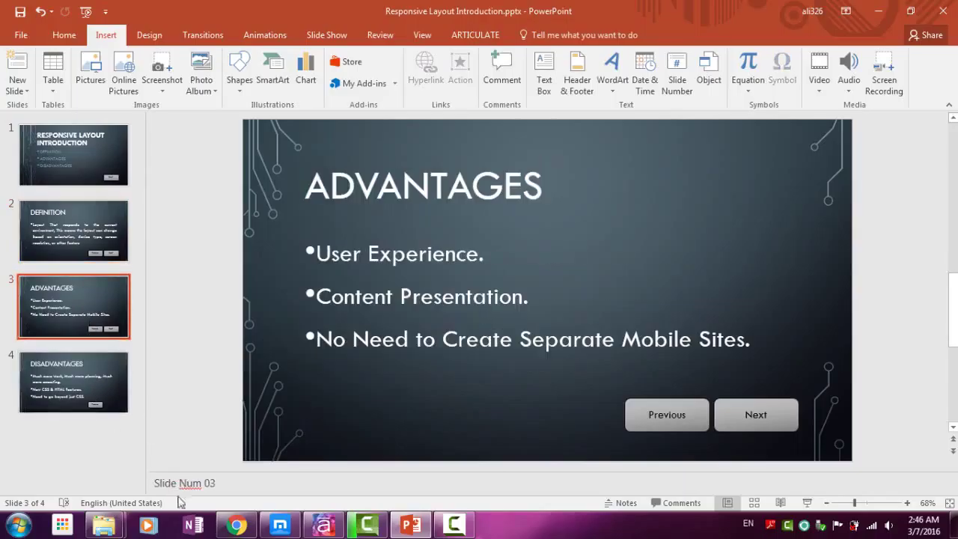
{"action": "left_click", "coordinate": [105, 411]}
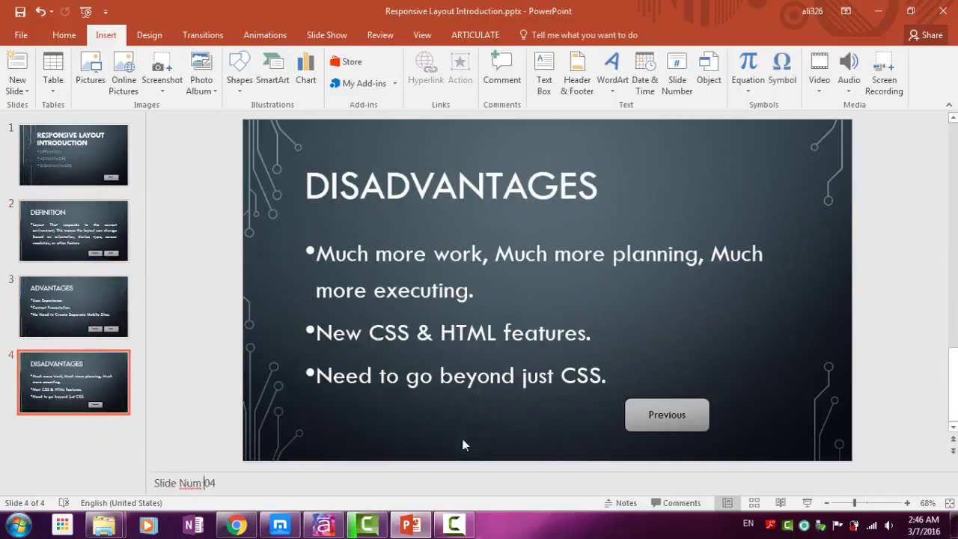
{"action": "left_click", "coordinate": [673, 415]}
{"action": "left_click", "coordinate": [643, 363]}
{"action": "left_click", "coordinate": [665, 418]}
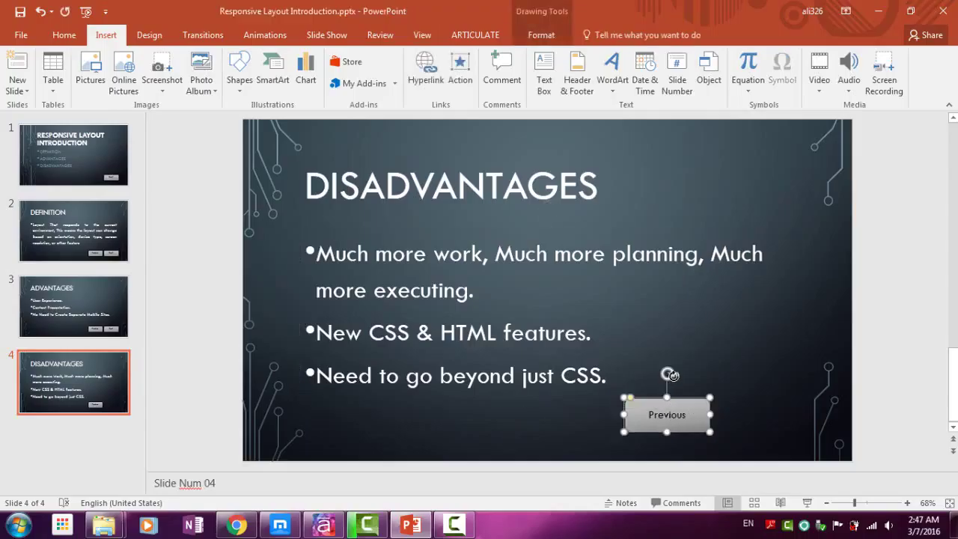
{"action": "left_click", "coordinate": [687, 348]}
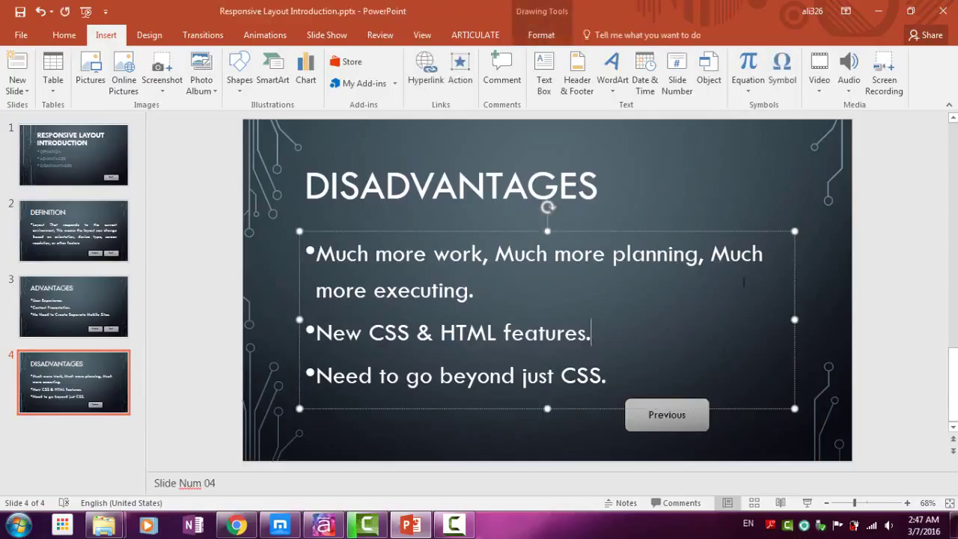
{"action": "left_click", "coordinate": [696, 202]}
Run the slide show to test Previous and Next navigation, then end it and minimize PowerPoint.
{"action": "left_click", "coordinate": [807, 502]}
{"action": "left_click", "coordinate": [723, 477]}
{"action": "left_click", "coordinate": [723, 477]}
{"action": "left_click", "coordinate": [813, 475]}
{"action": "left_click", "coordinate": [801, 482]}
{"action": "left_click", "coordinate": [706, 483]}
{"action": "key", "text": "Escape"}
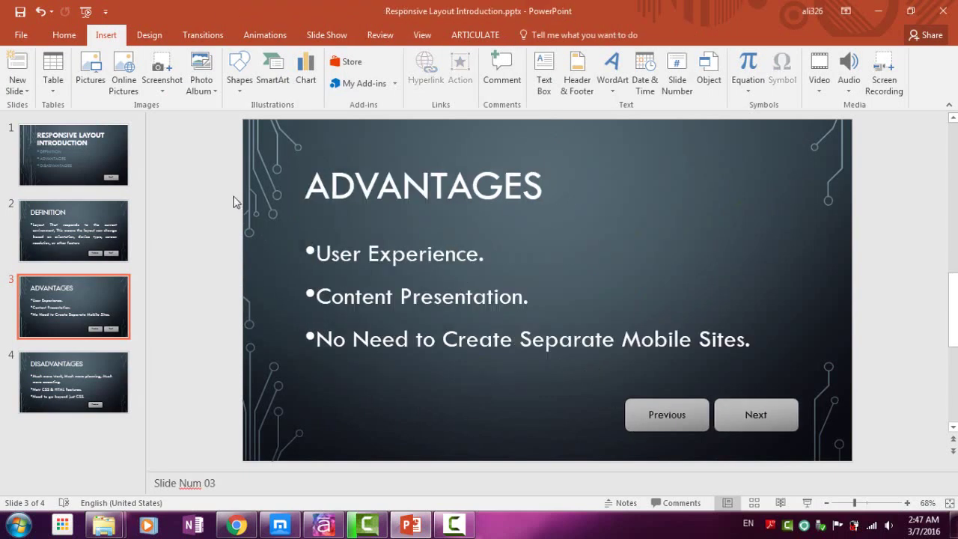
{"action": "left_click", "coordinate": [878, 11]}
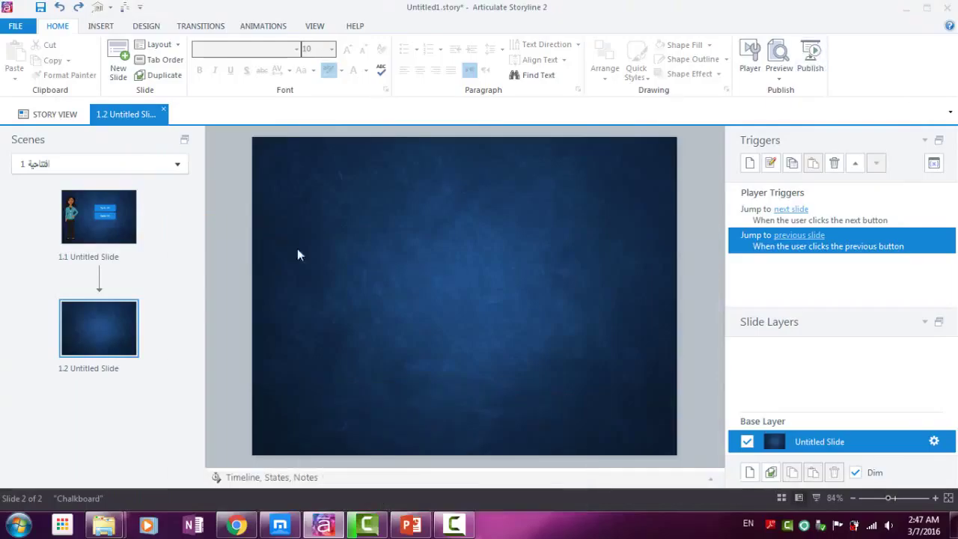
Import from PowerPoint, choosing Responsive Layout Introduction.pptx as the source file.
{"action": "left_click", "coordinate": [17, 27]}
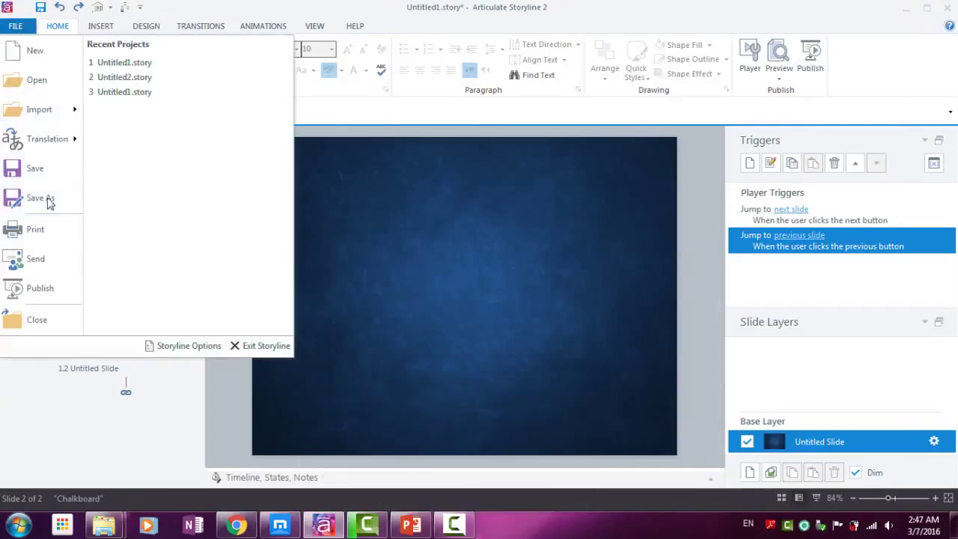
{"action": "mouse_move", "coordinate": [69, 112]}
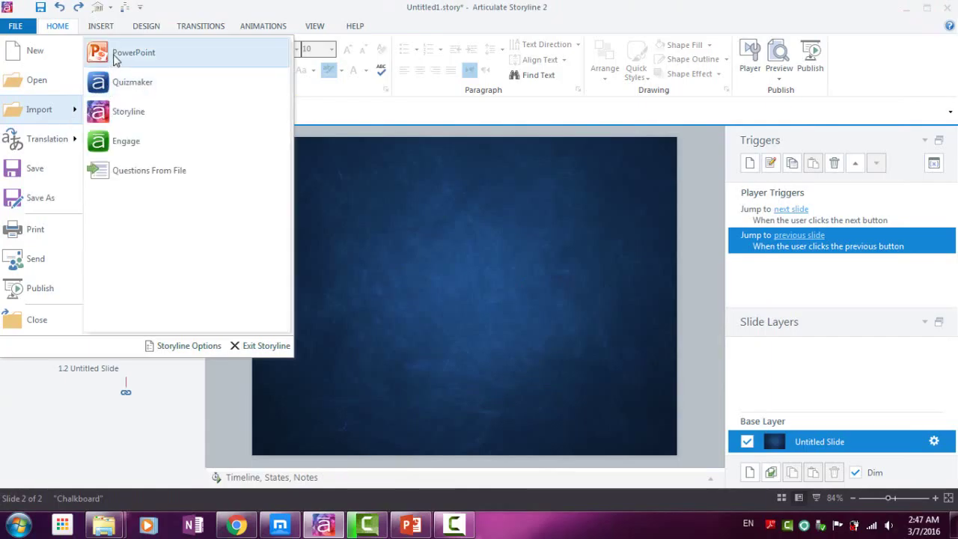
{"action": "left_click", "coordinate": [116, 54]}
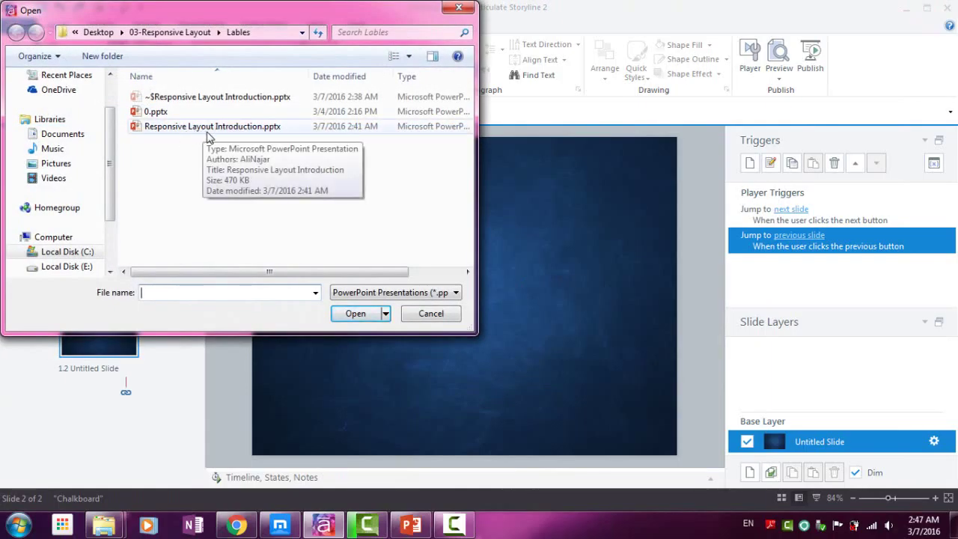
{"action": "left_click", "coordinate": [209, 132]}
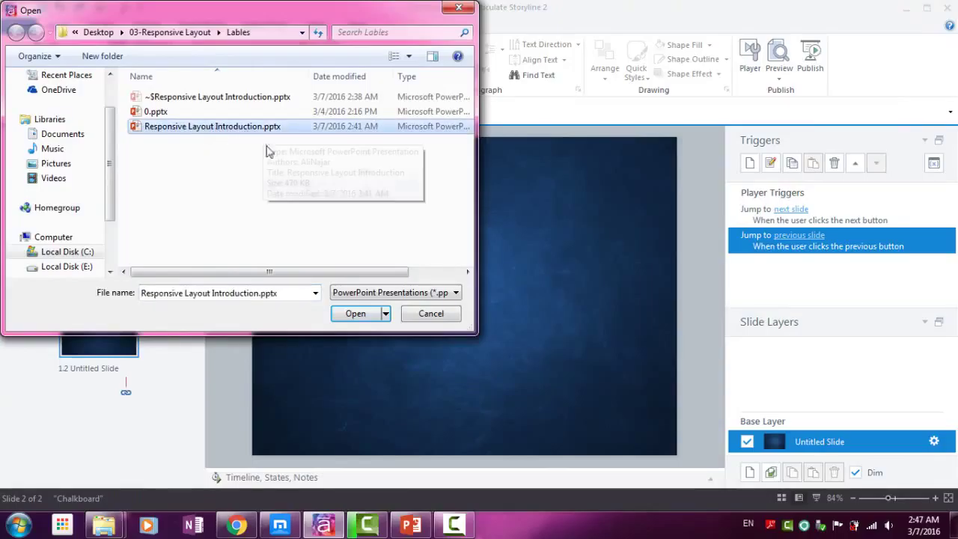
{"action": "left_click", "coordinate": [361, 292]}
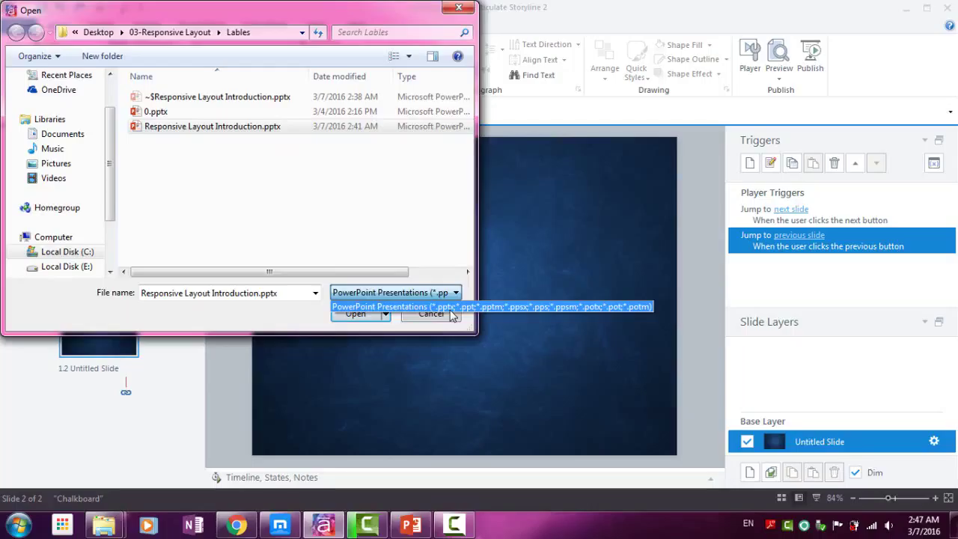
{"action": "left_click", "coordinate": [364, 328]}
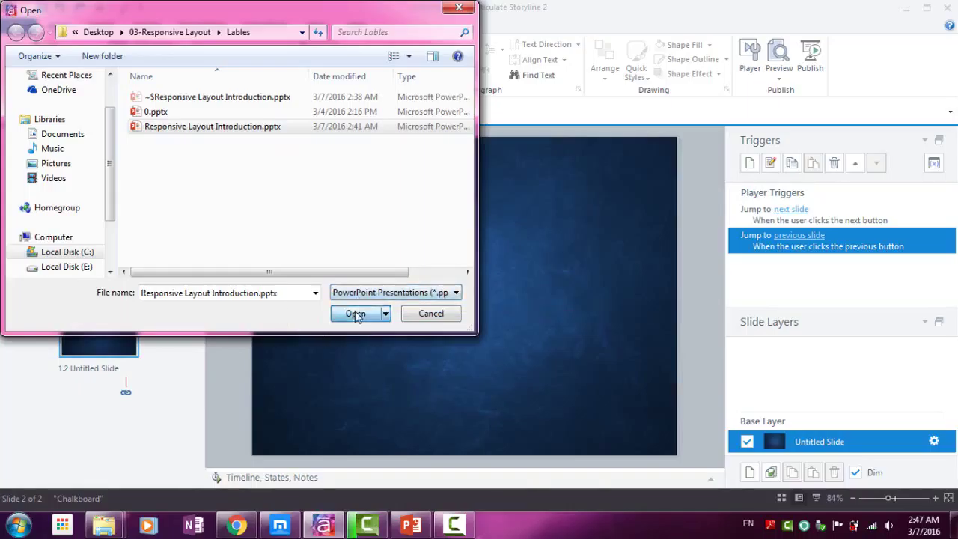
{"action": "left_click", "coordinate": [356, 315]}
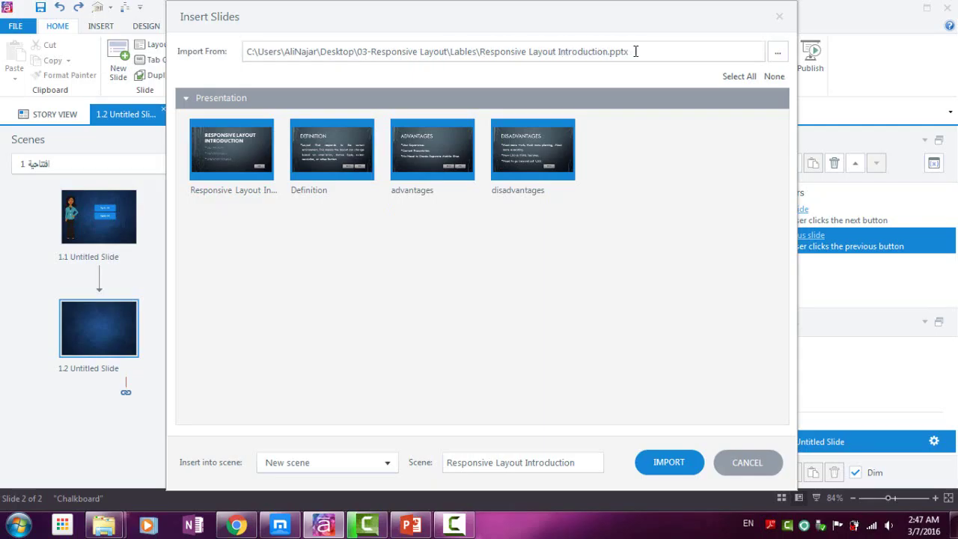
Select all four slides in the Insert Slides dialog.
{"action": "left_click", "coordinate": [524, 149]}
{"action": "left_click", "coordinate": [533, 157]}
{"action": "left_click", "coordinate": [526, 157]}
{"action": "left_click", "coordinate": [561, 175]}
{"action": "left_click", "coordinate": [771, 79]}
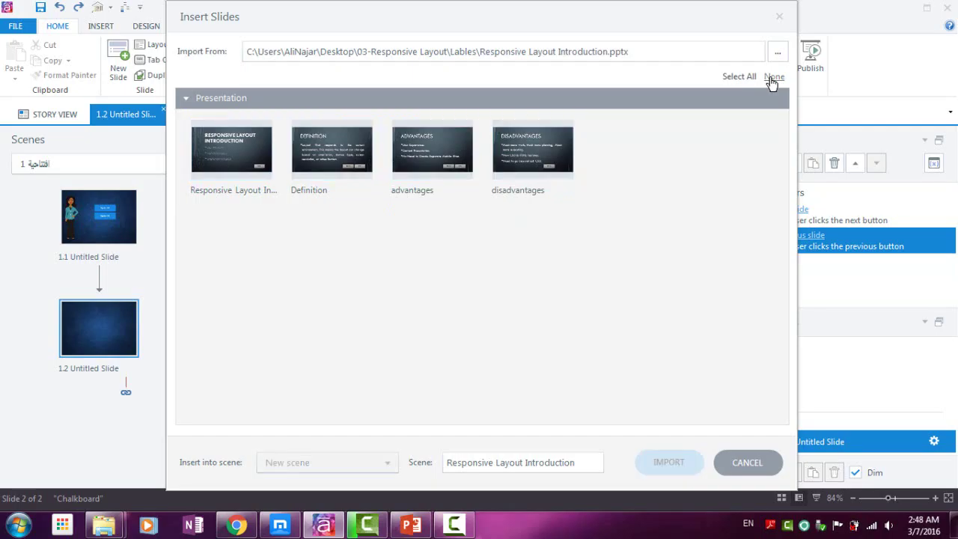
{"action": "left_click", "coordinate": [751, 81]}
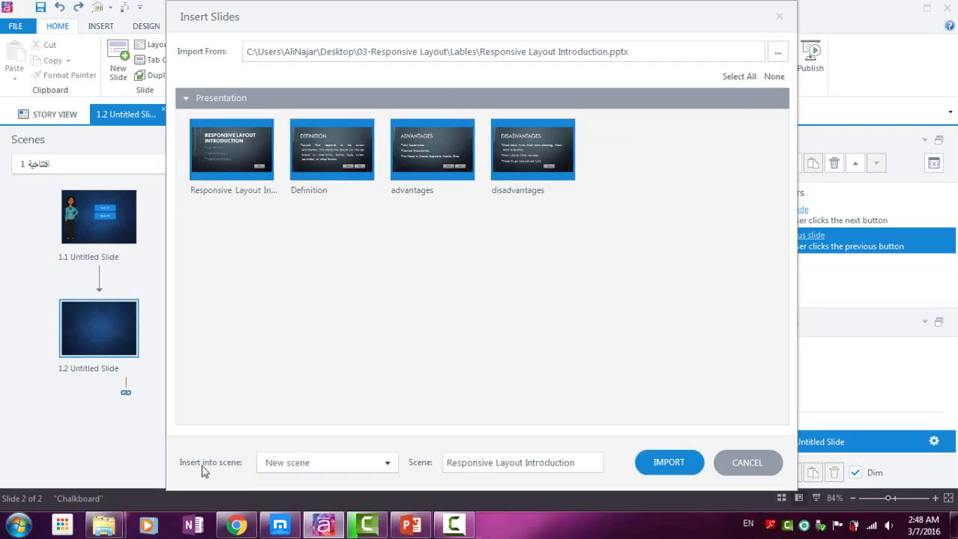
Keep New scene named Responsive Layout Introduction as the destination and start the import.
{"action": "left_click", "coordinate": [300, 463]}
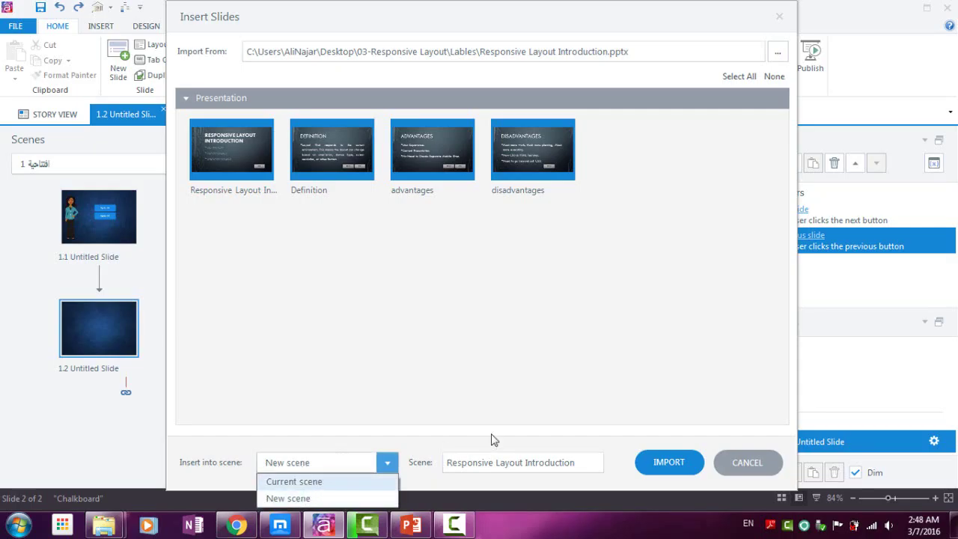
{"action": "left_click", "coordinate": [512, 429]}
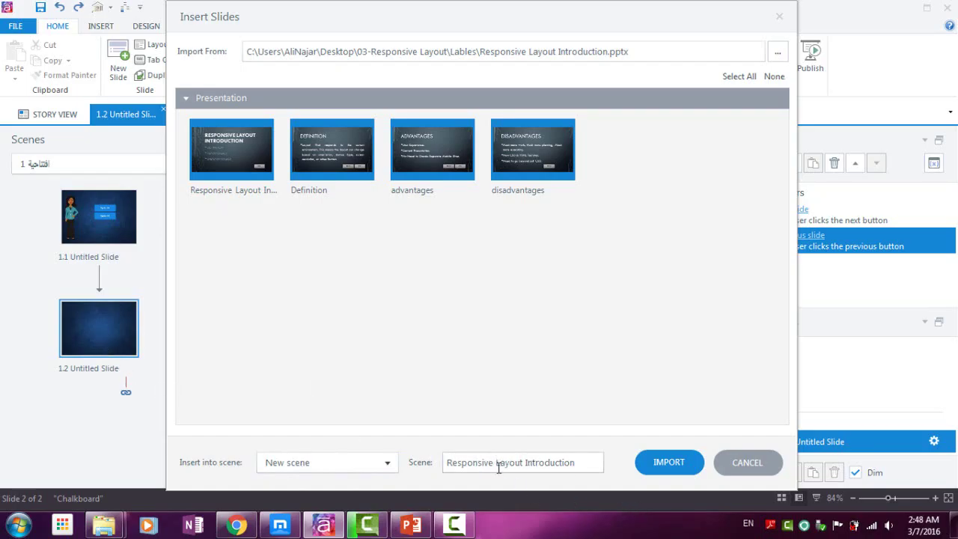
{"action": "left_click_drag", "start_coordinate": [588, 462], "coordinate": [457, 466]}
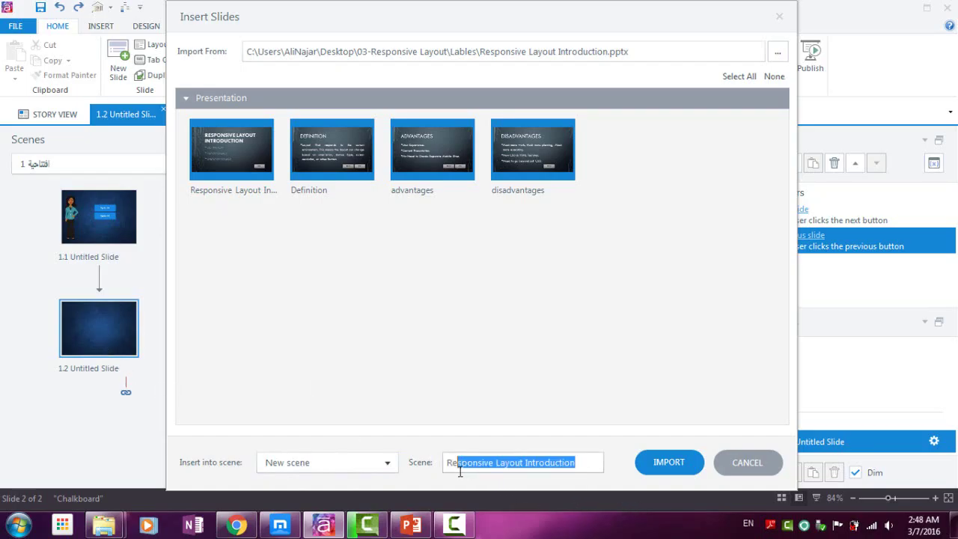
{"action": "left_click", "coordinate": [496, 464]}
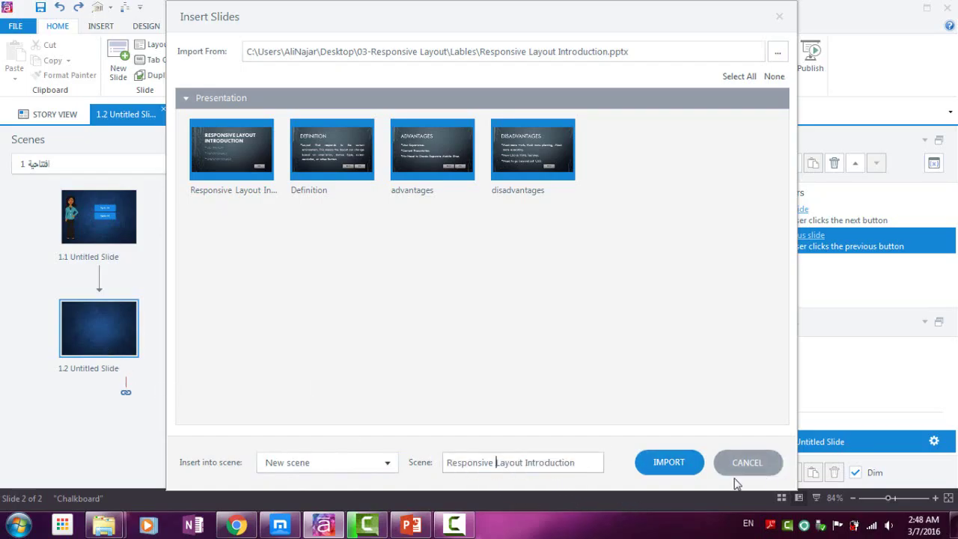
{"action": "left_click", "coordinate": [677, 470]}
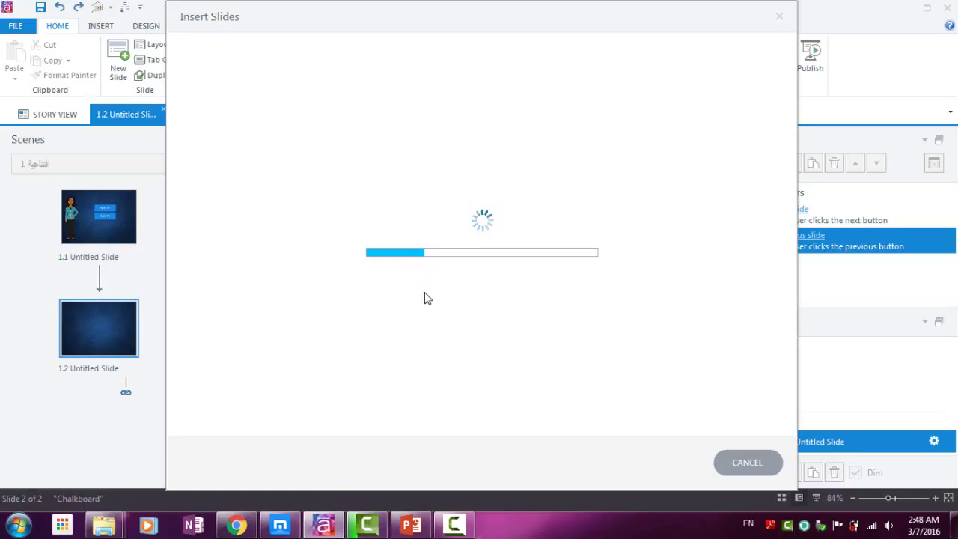
Confirm the title slide's Next button action links to the next slide.
{"action": "left_click", "coordinate": [411, 525]}
{"action": "left_click", "coordinate": [565, 267]}
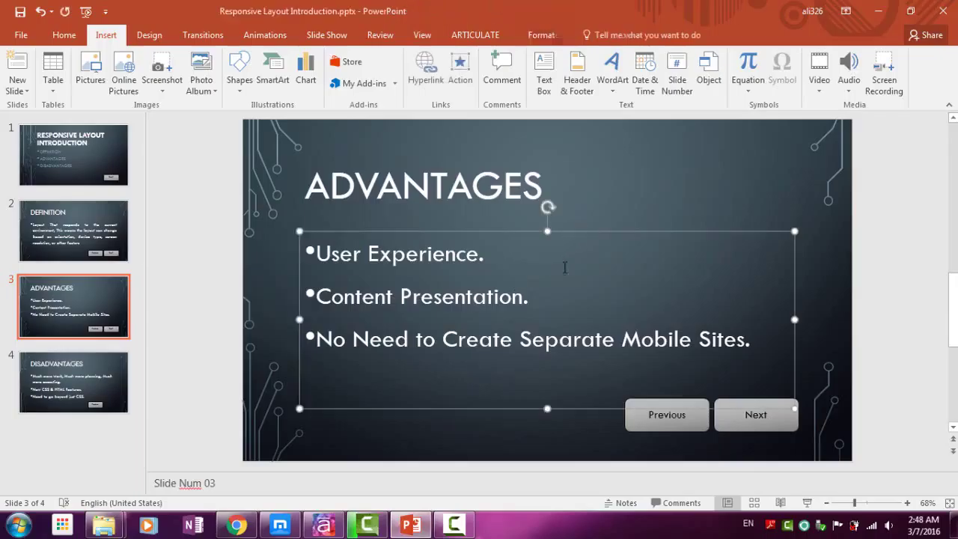
{"action": "left_click", "coordinate": [49, 169]}
{"action": "left_click", "coordinate": [783, 427]}
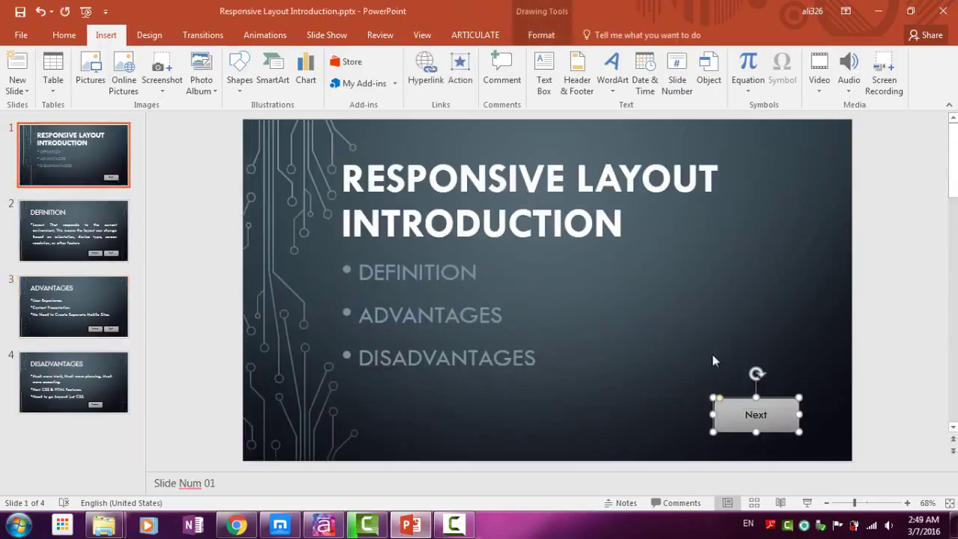
{"action": "left_click", "coordinate": [461, 74]}
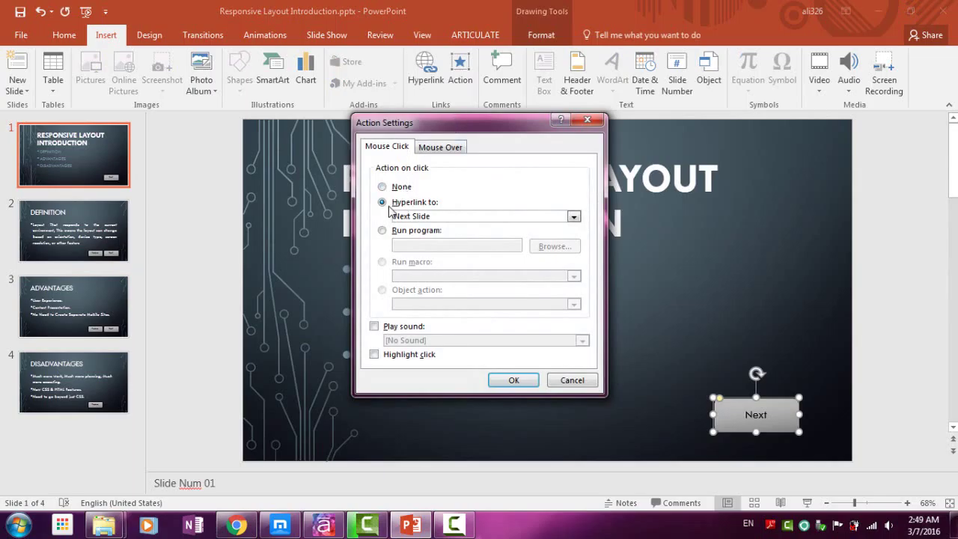
{"action": "left_click", "coordinate": [572, 380]}
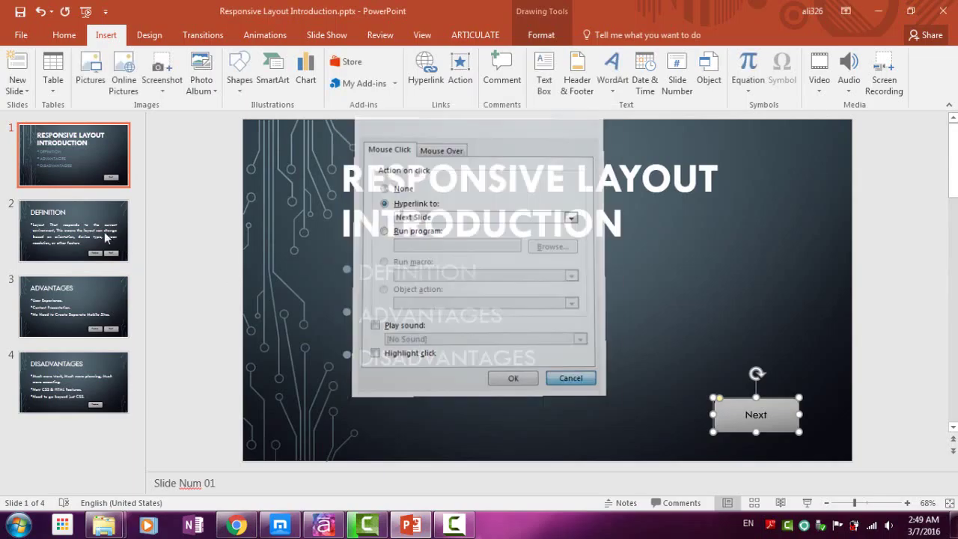
Open the DEFINITION slide's Previous button action, showing a hyperlink to Previous Slide.
{"action": "key", "text": "Page_Down"}
{"action": "left_click", "coordinate": [673, 420]}
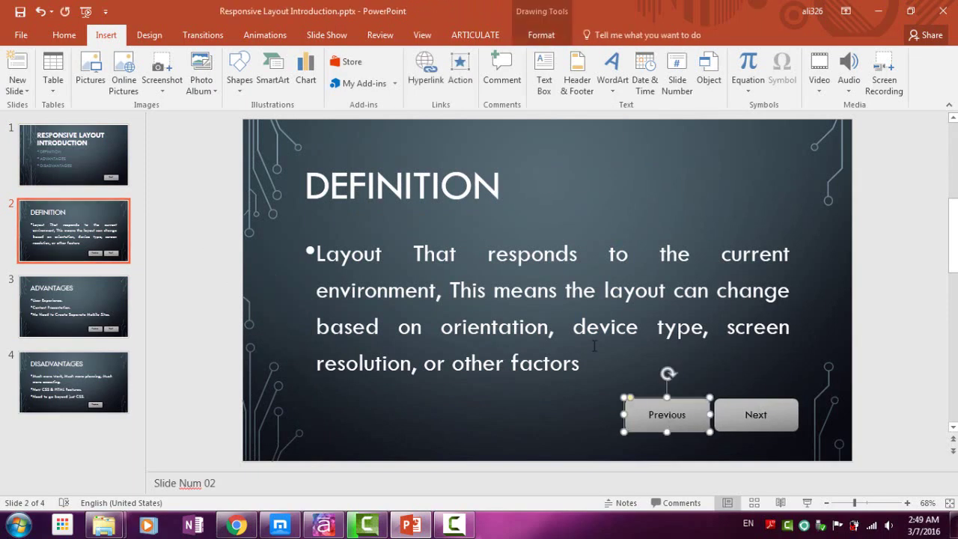
{"action": "left_click", "coordinate": [463, 82]}
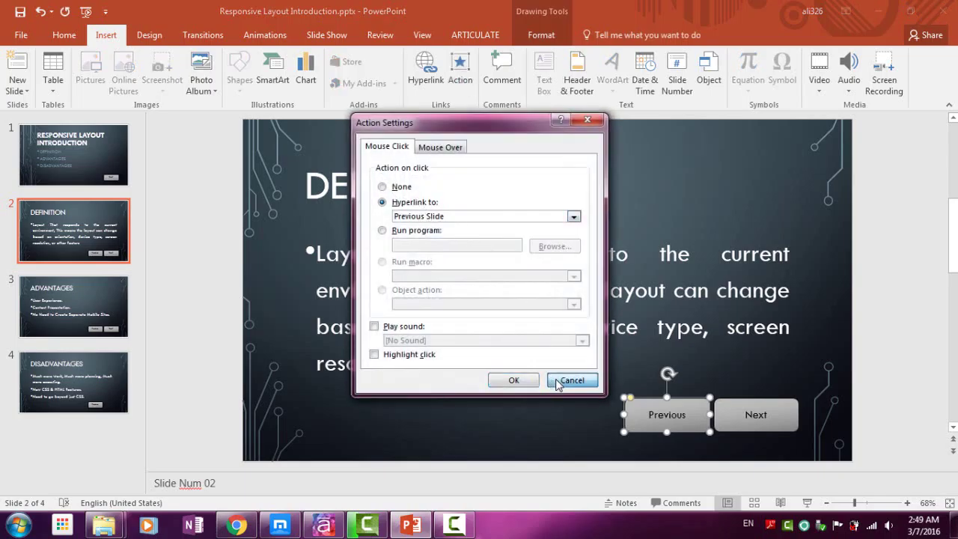
View slide 2's 'Slide Num 02' note as a notes page, then close and save the presentation.
{"action": "left_click", "coordinate": [569, 380]}
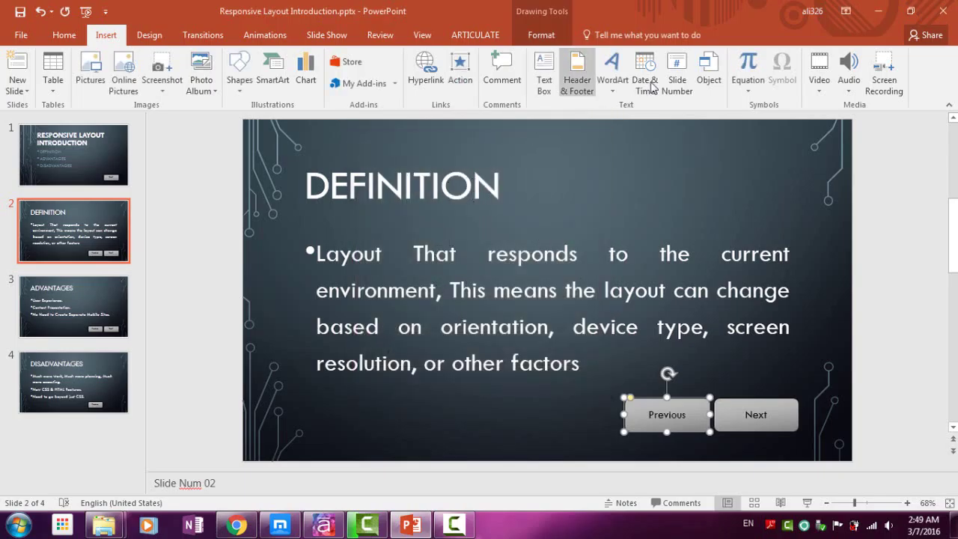
{"action": "left_click", "coordinate": [214, 486]}
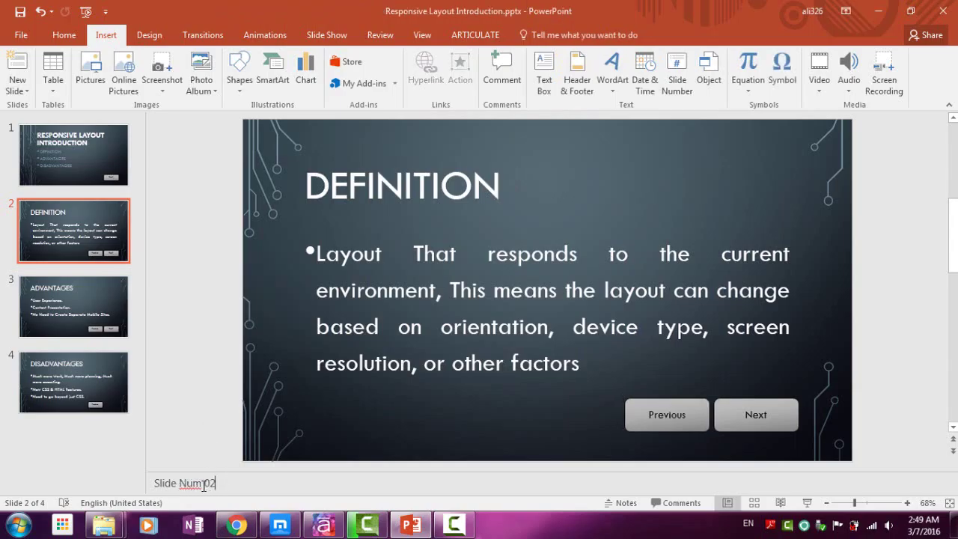
{"action": "left_click", "coordinate": [423, 36]}
{"action": "left_click", "coordinate": [110, 85]}
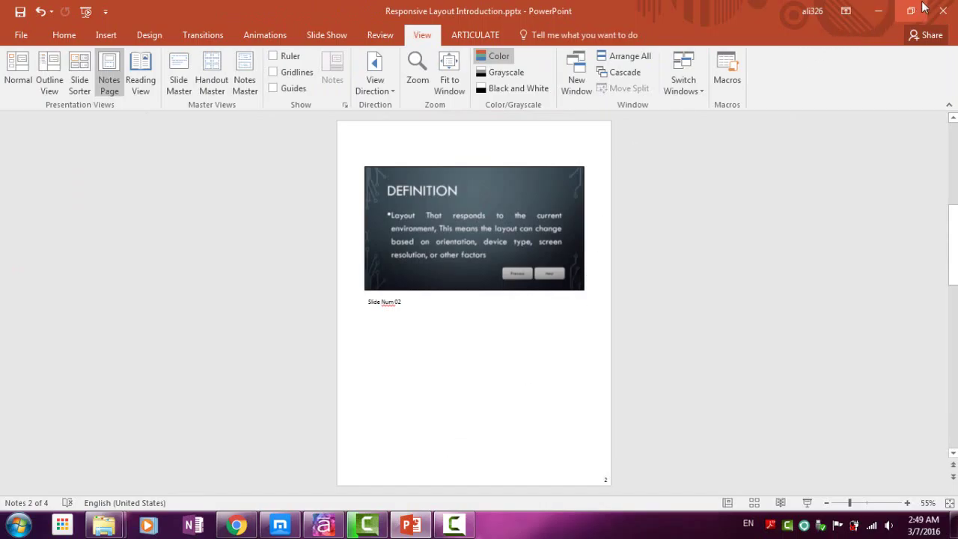
{"action": "left_click", "coordinate": [943, 12]}
{"action": "left_click", "coordinate": [424, 289]}
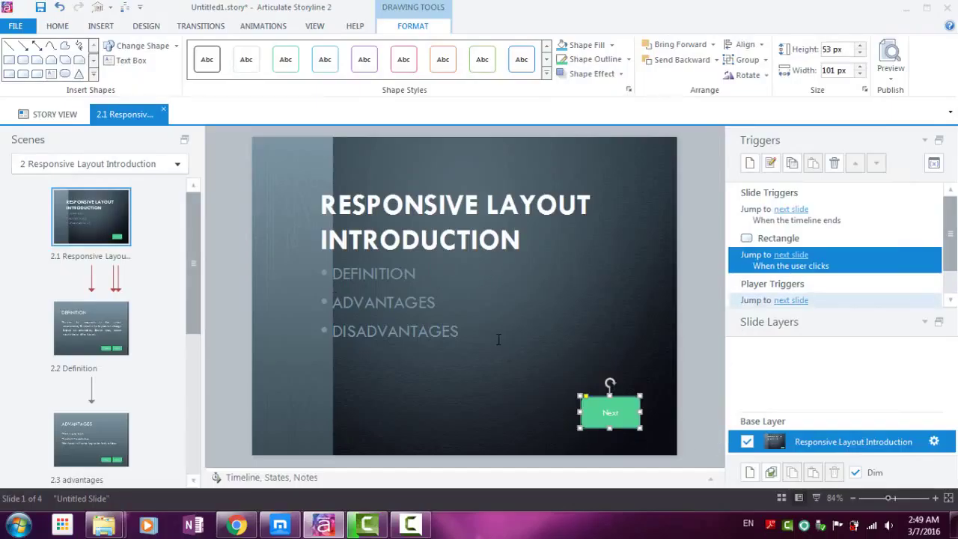
{"action": "scroll", "coordinate": [500, 339], "scroll_direction": "down", "scroll_amount": 3}
{"action": "scroll", "coordinate": [500, 339], "scroll_direction": "down", "scroll_amount": 1}
{"action": "scroll", "coordinate": [227, 369], "scroll_direction": "up", "scroll_amount": 5}
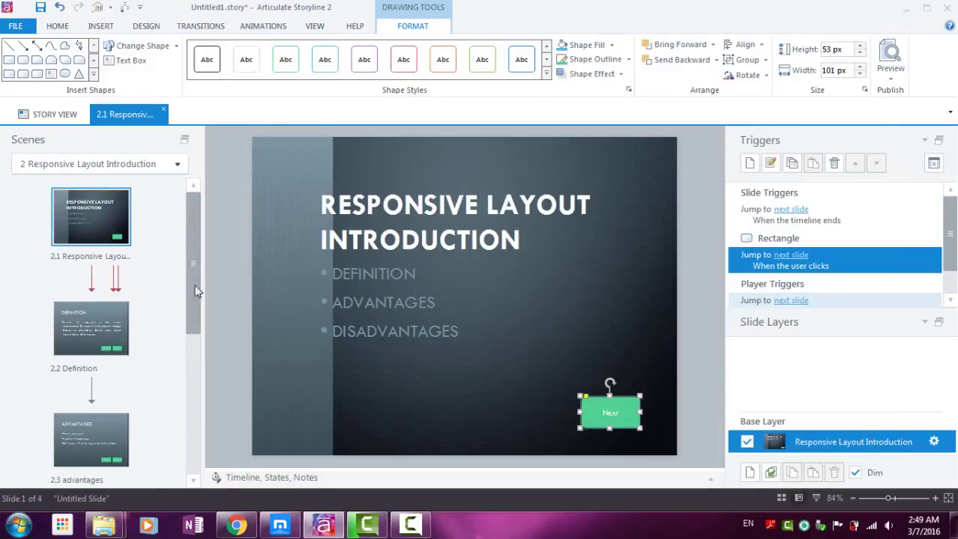
{"action": "scroll", "coordinate": [188, 262], "scroll_direction": "down", "scroll_amount": 1}
{"action": "scroll", "coordinate": [176, 232], "scroll_direction": "up", "scroll_amount": 1}
{"action": "left_click", "coordinate": [161, 170]}
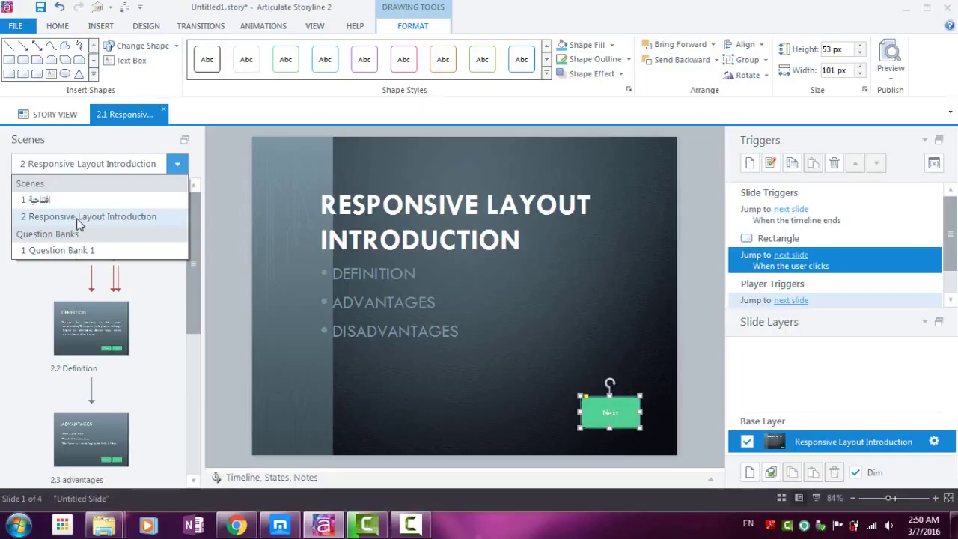
{"action": "left_click", "coordinate": [31, 298]}
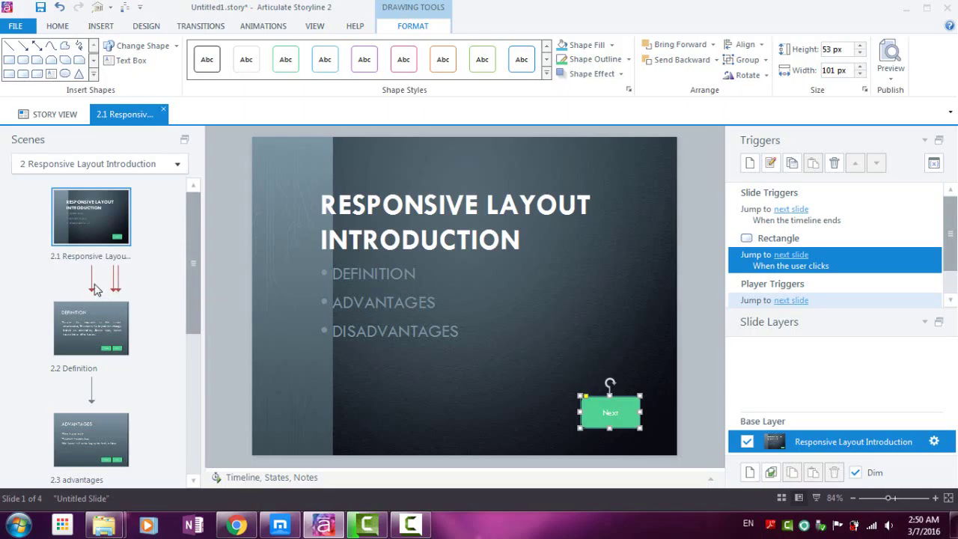
{"action": "left_click", "coordinate": [91, 333]}
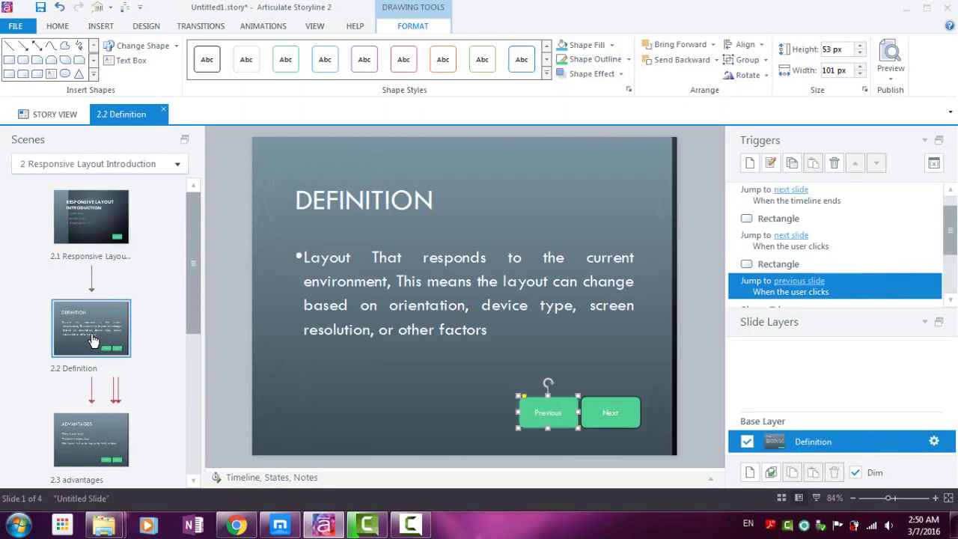
{"action": "scroll", "coordinate": [96, 360], "scroll_direction": "down", "scroll_amount": 2}
{"action": "left_click", "coordinate": [100, 353]}
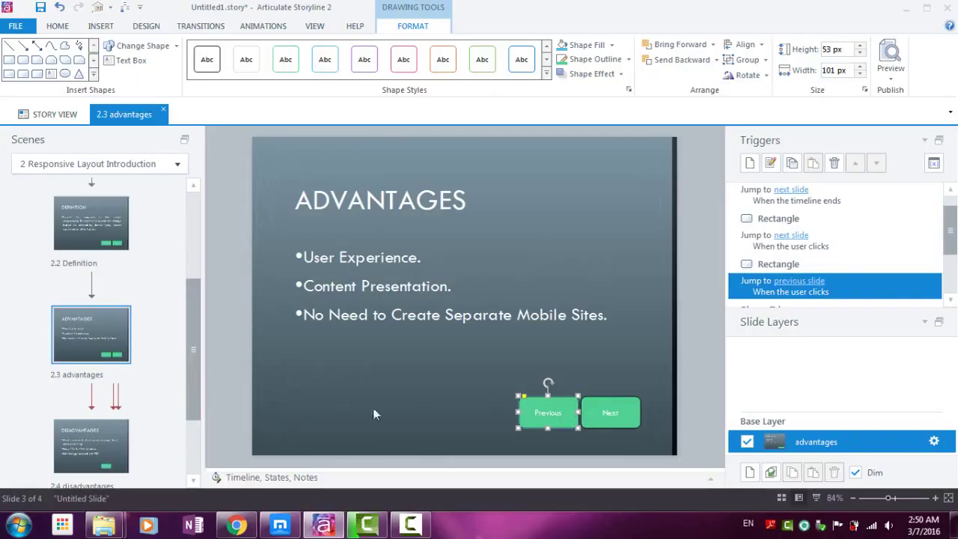
{"action": "scroll", "coordinate": [122, 412], "scroll_direction": "down", "scroll_amount": 2}
{"action": "left_click", "coordinate": [102, 390]}
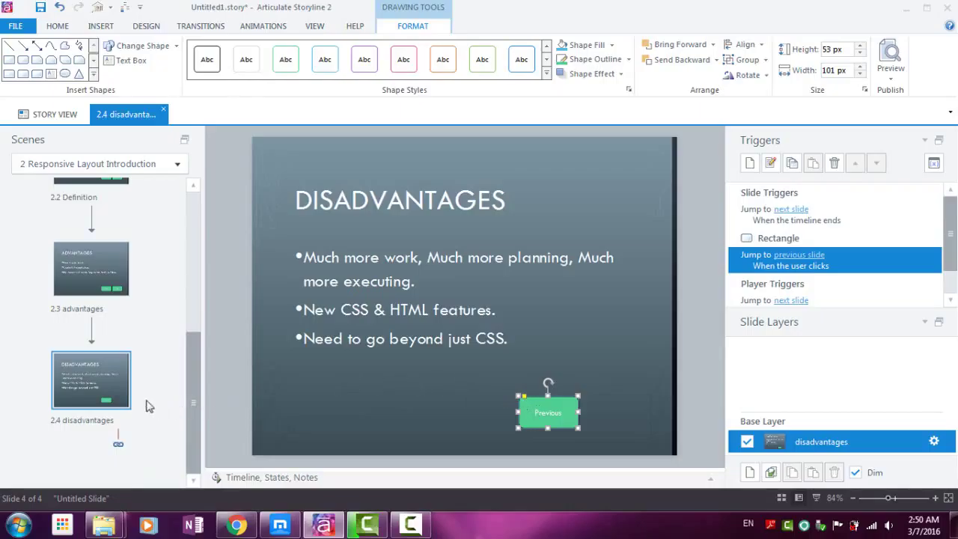
{"action": "scroll", "coordinate": [127, 382], "scroll_direction": "up", "scroll_amount": 2}
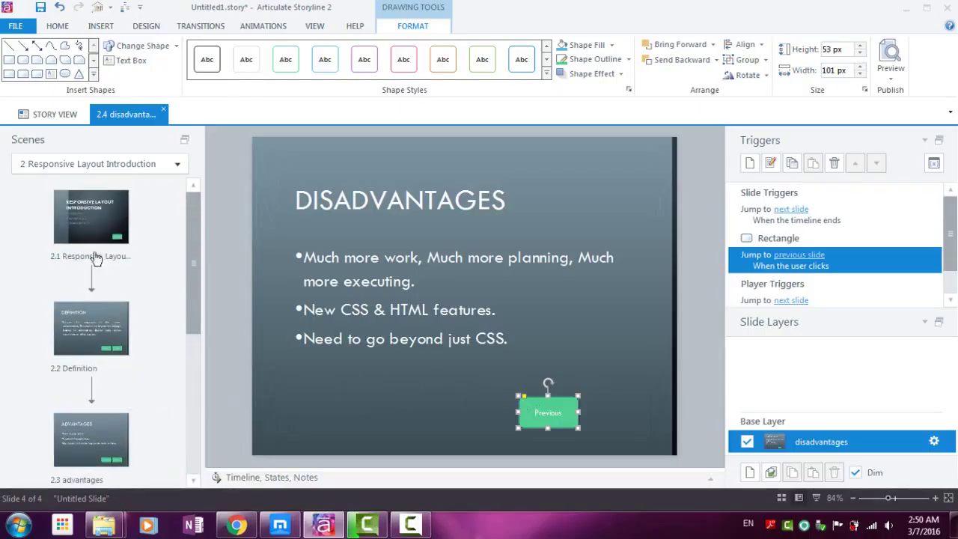
{"action": "left_click", "coordinate": [89, 233]}
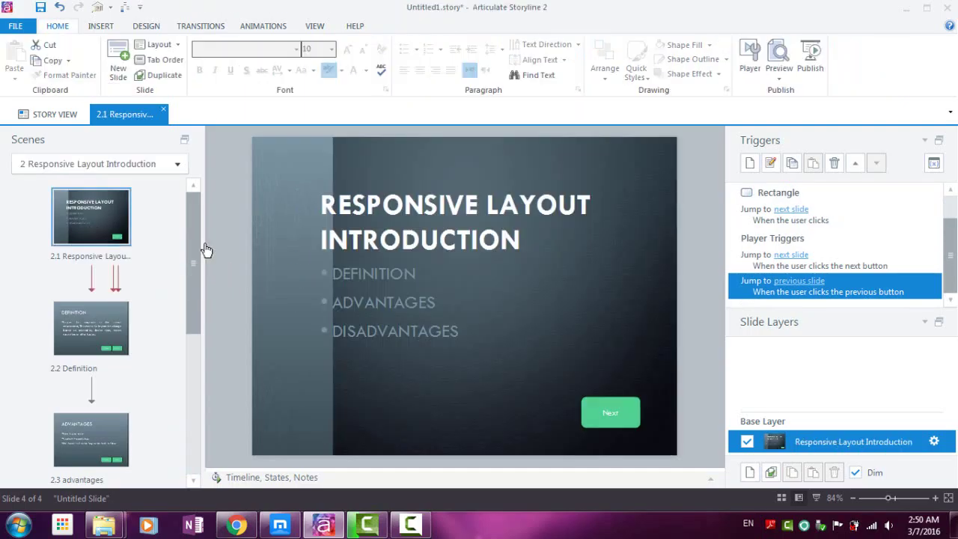
Apply the pink Light 1 Outline, Colored Fill - Accent 4 style to slide 2.1's Next button.
{"action": "left_click", "coordinate": [818, 213]}
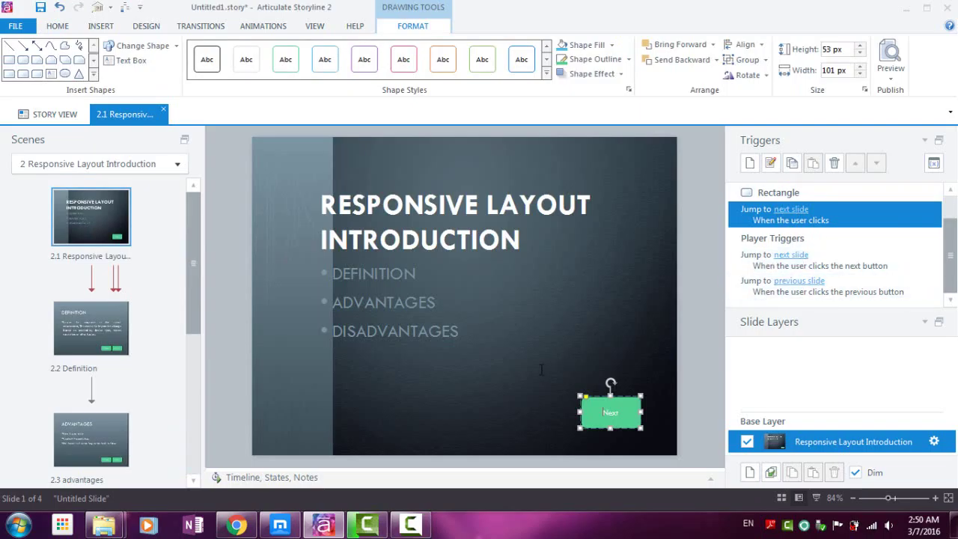
{"action": "left_click", "coordinate": [547, 73]}
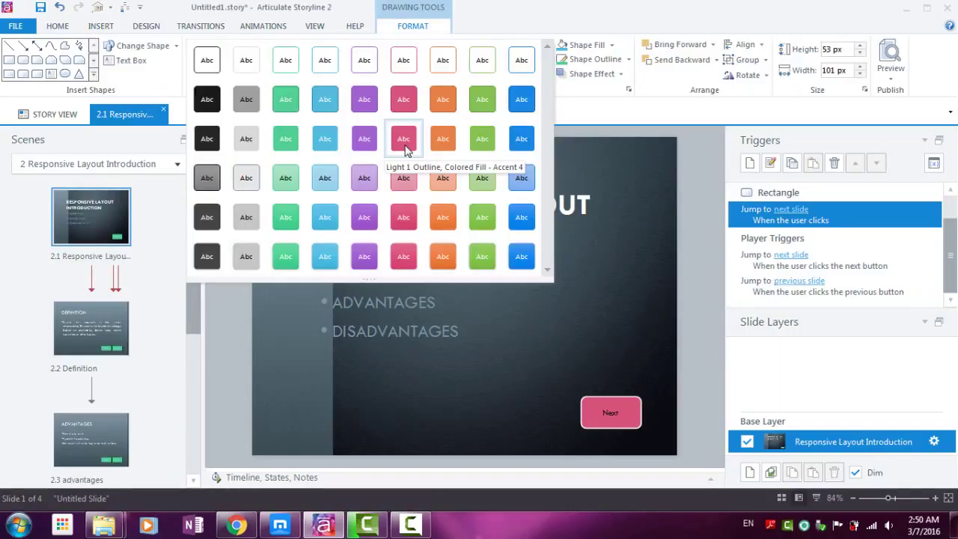
{"action": "left_click", "coordinate": [405, 147]}
{"action": "left_click", "coordinate": [578, 309]}
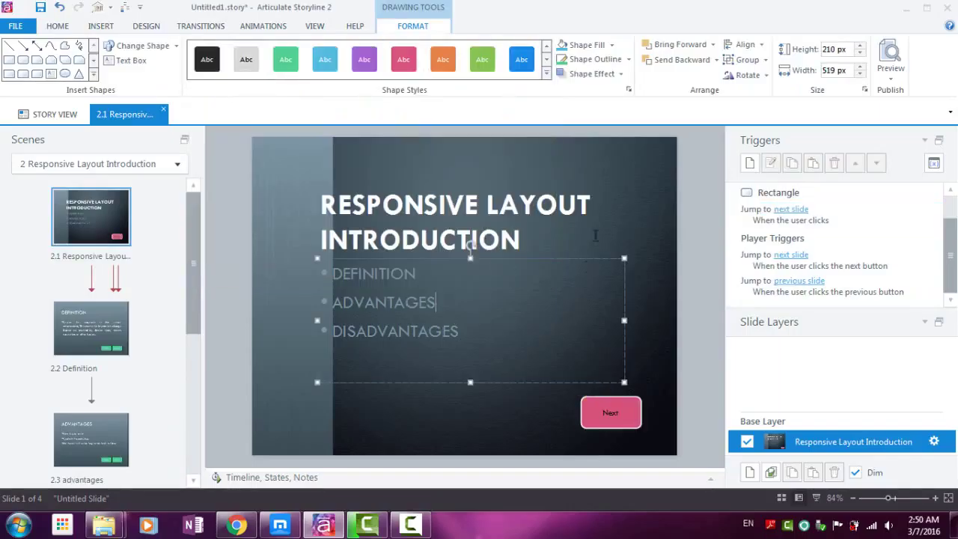
{"action": "left_click", "coordinate": [609, 206]}
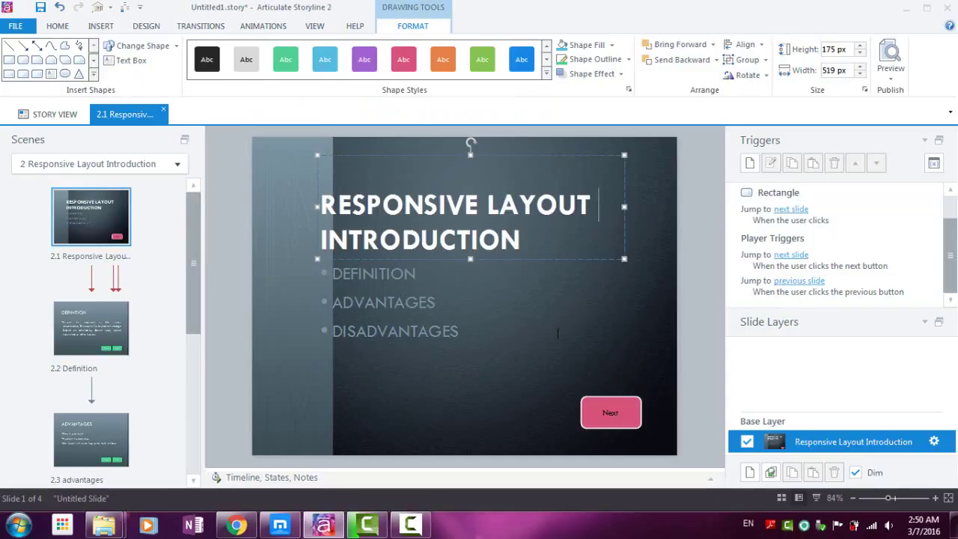
{"action": "left_click", "coordinate": [527, 342]}
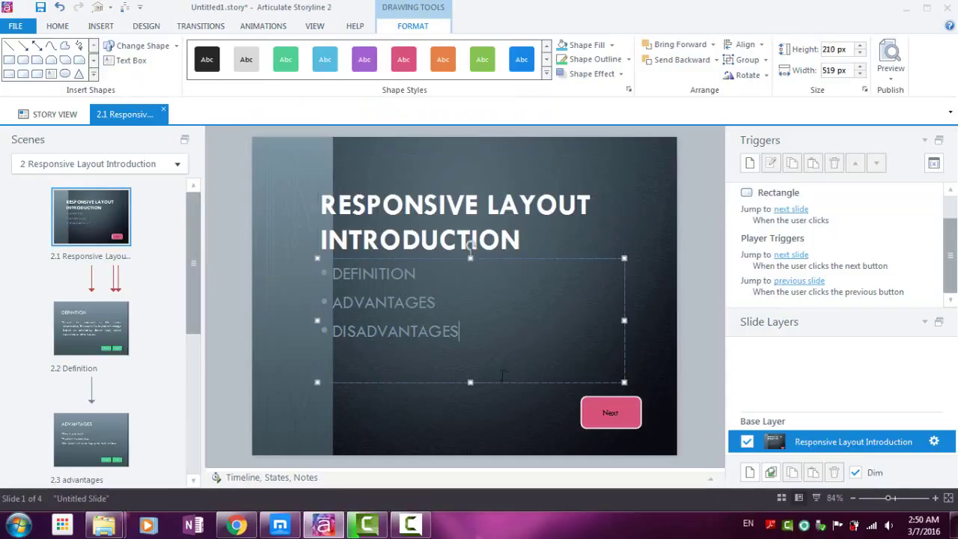
{"action": "left_click", "coordinate": [470, 418]}
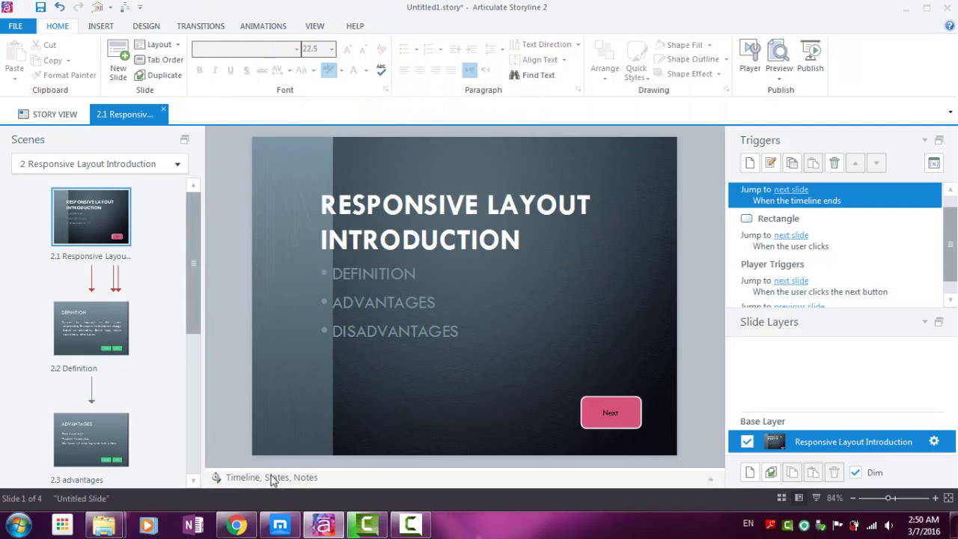
{"action": "left_click", "coordinate": [304, 479]}
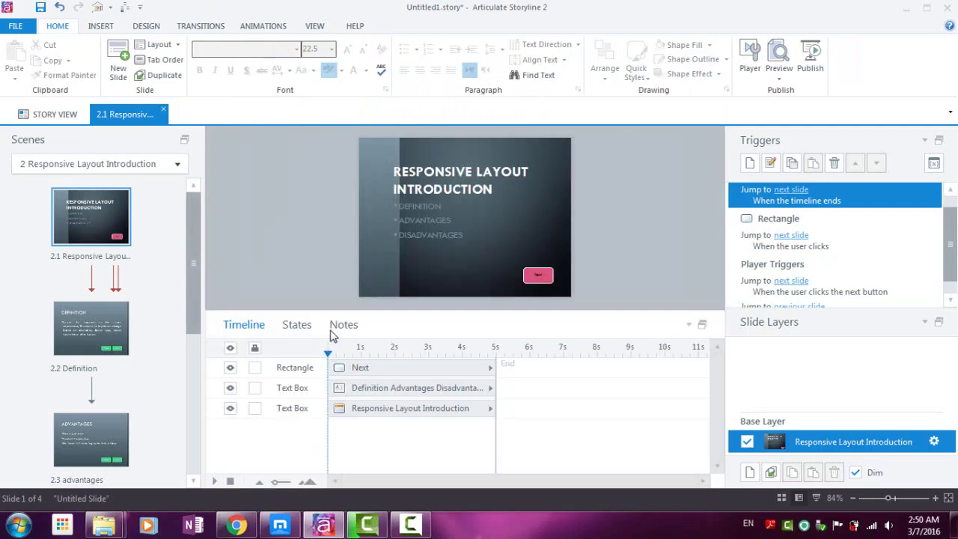
Show the slide notes and color slide 2.3's 'Slide Num 03' note red.
{"action": "left_click", "coordinate": [355, 325]}
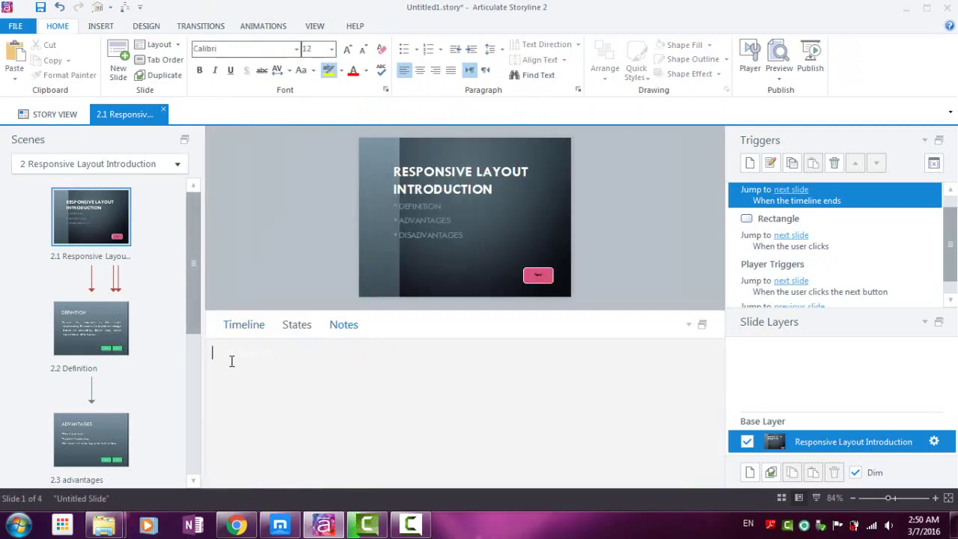
{"action": "left_click", "coordinate": [128, 257]}
{"action": "left_click", "coordinate": [79, 330]}
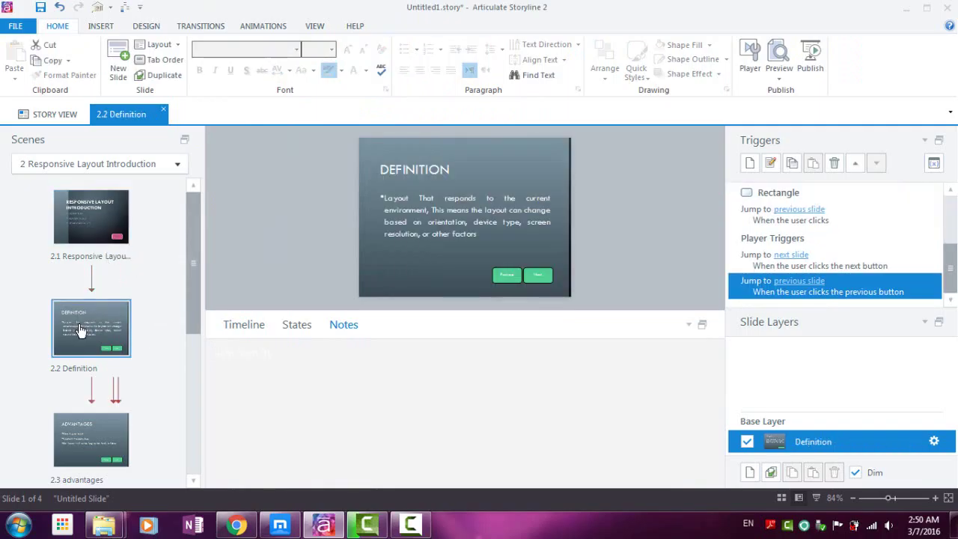
{"action": "left_click", "coordinate": [109, 447]}
{"action": "left_click", "coordinate": [83, 438]}
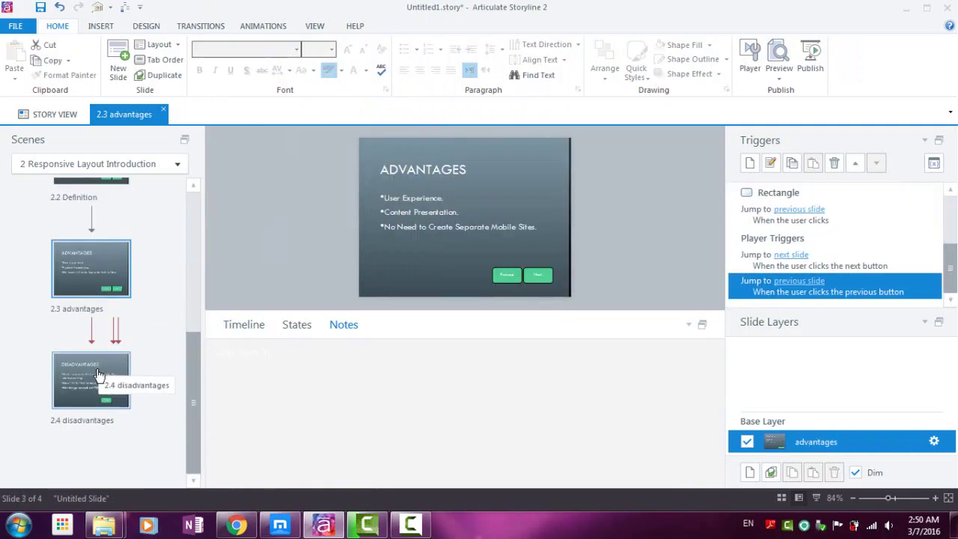
{"action": "left_click", "coordinate": [96, 284]}
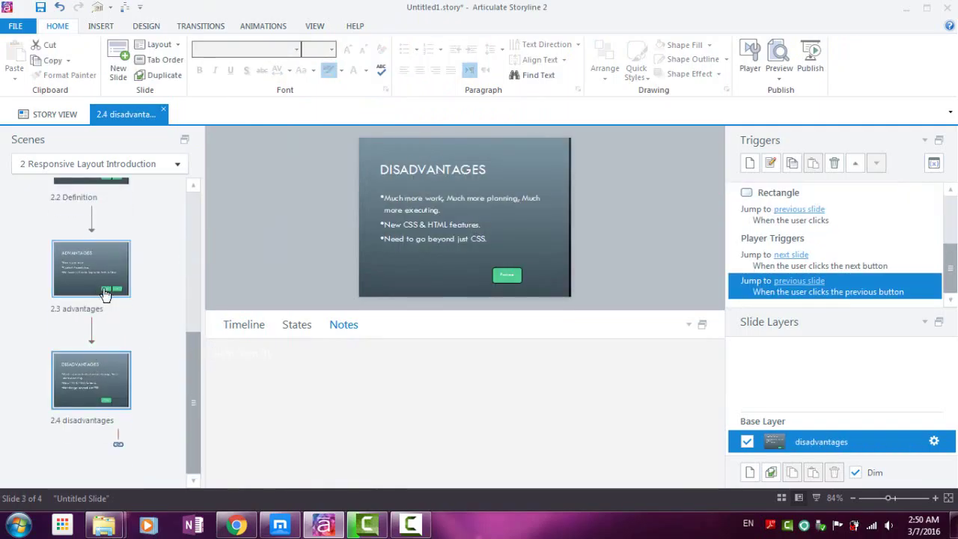
{"action": "left_click", "coordinate": [310, 357]}
{"action": "triple_click", "coordinate": [244, 350]}
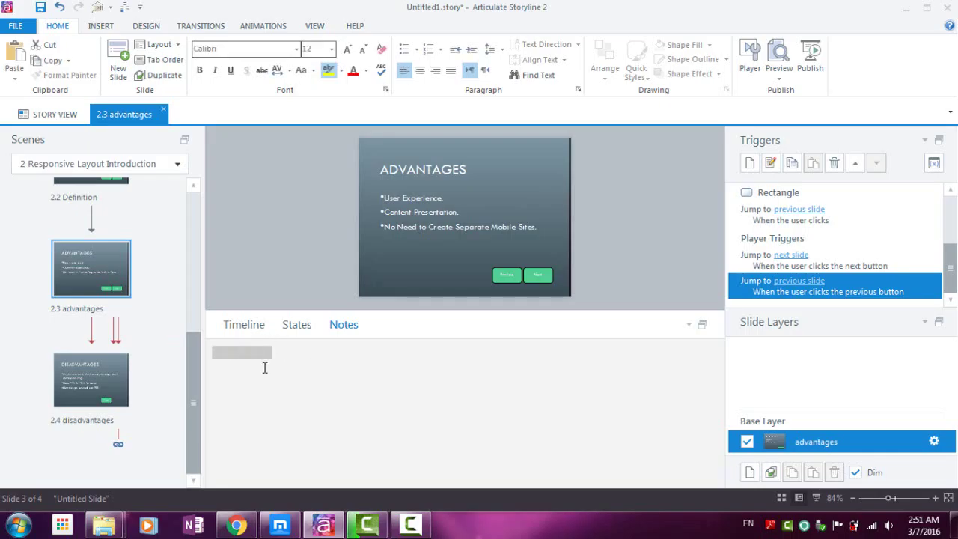
{"action": "left_click", "coordinate": [268, 353]}
{"action": "double_click", "coordinate": [261, 354]}
{"action": "left_click", "coordinate": [354, 70]}
{"action": "left_click", "coordinate": [281, 355]}
{"action": "left_click", "coordinate": [90, 267]}
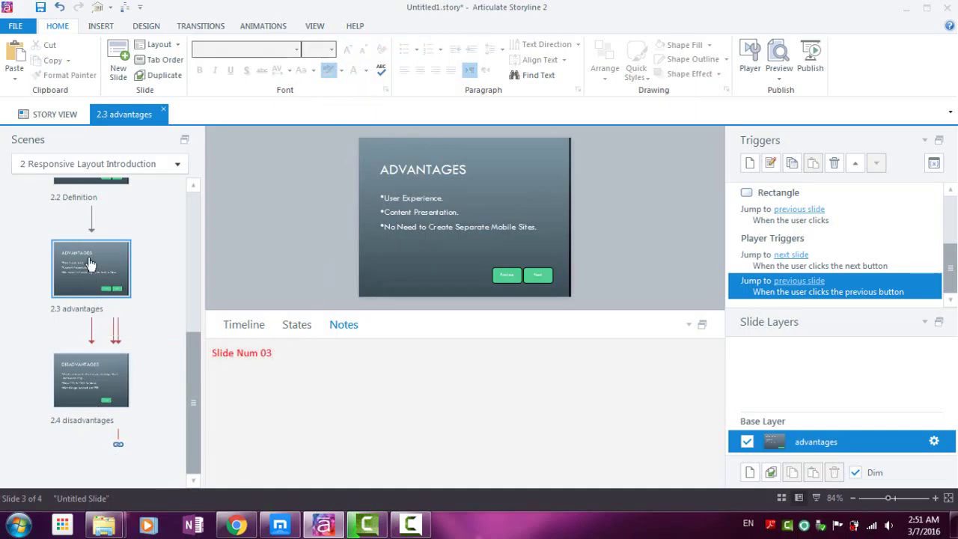
Color slide 2.4's 'Slide Num 04' note red and collapse the notes panel.
{"action": "left_click", "coordinate": [94, 382]}
{"action": "triple_click", "coordinate": [235, 353]}
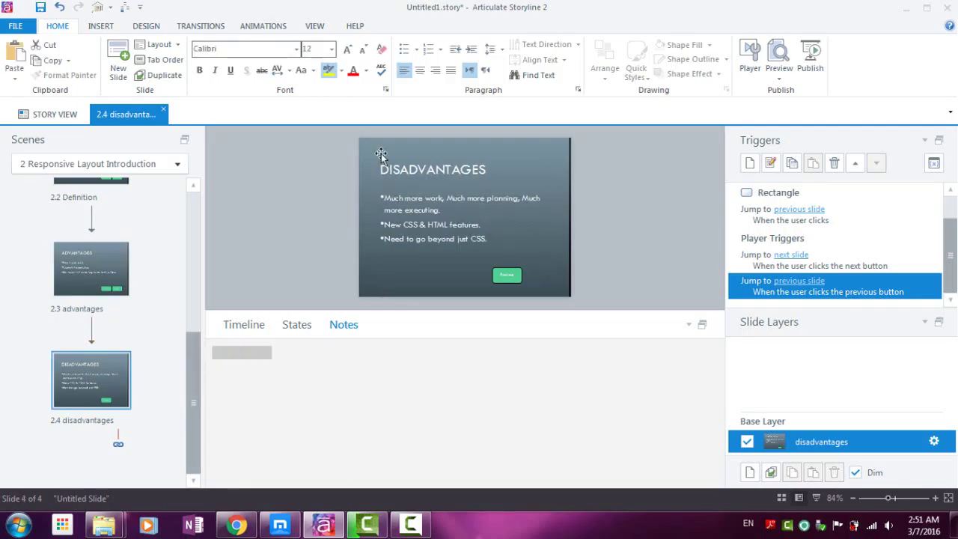
{"action": "left_click", "coordinate": [355, 78]}
{"action": "left_click", "coordinate": [247, 370]}
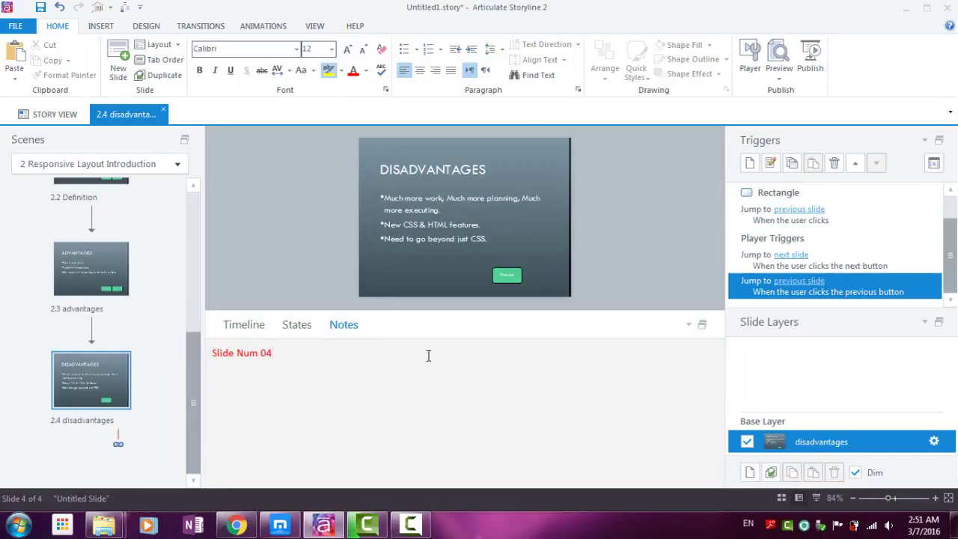
{"action": "left_click", "coordinate": [690, 324]}
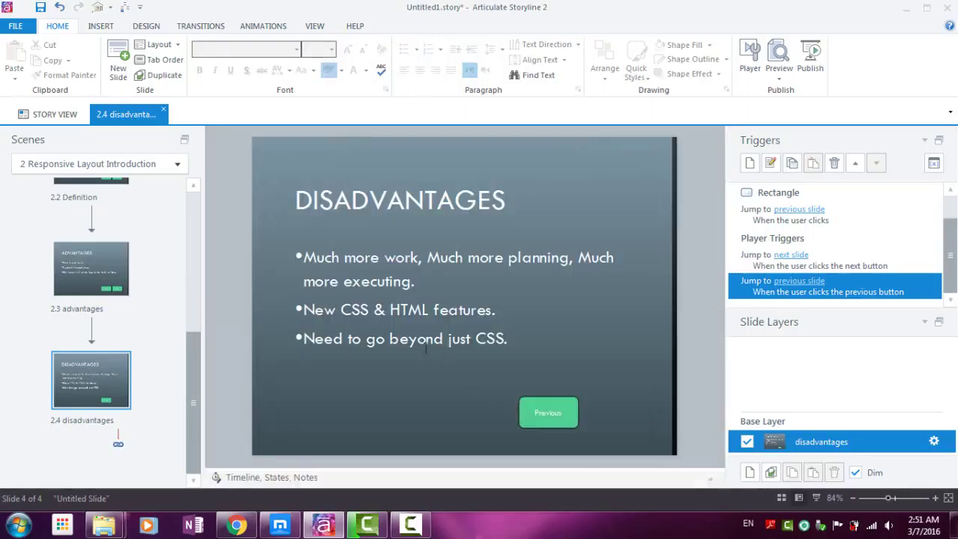
{"action": "left_click", "coordinate": [400, 322]}
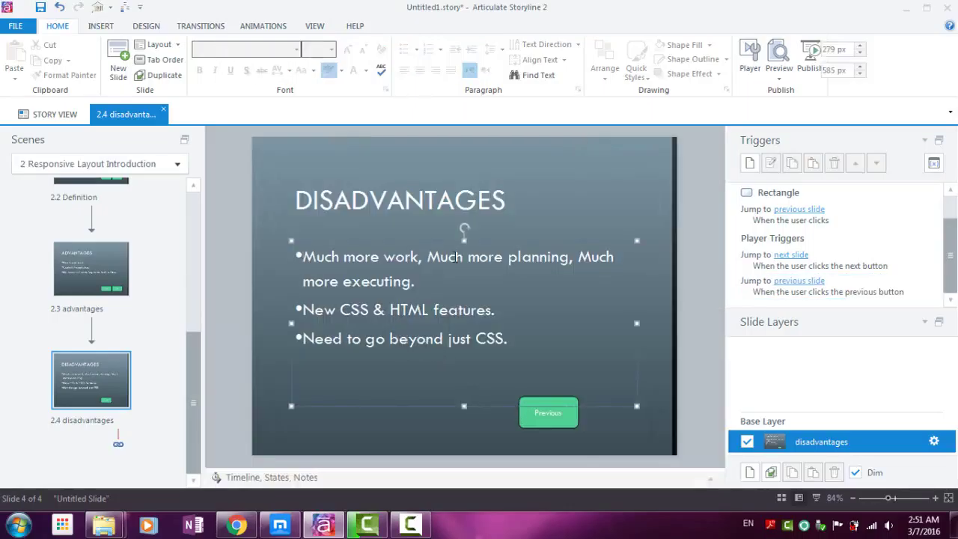
{"action": "left_click", "coordinate": [510, 203]}
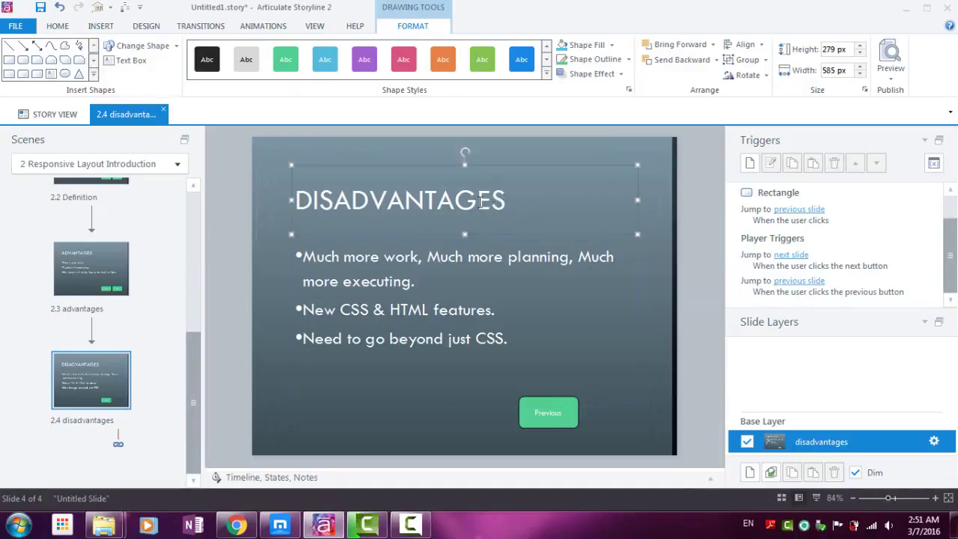
{"action": "left_click", "coordinate": [573, 150]}
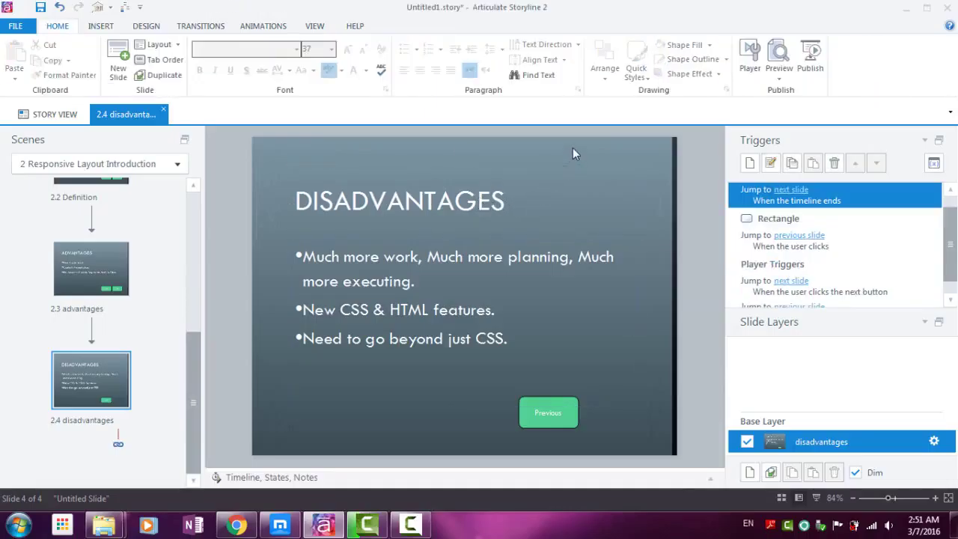